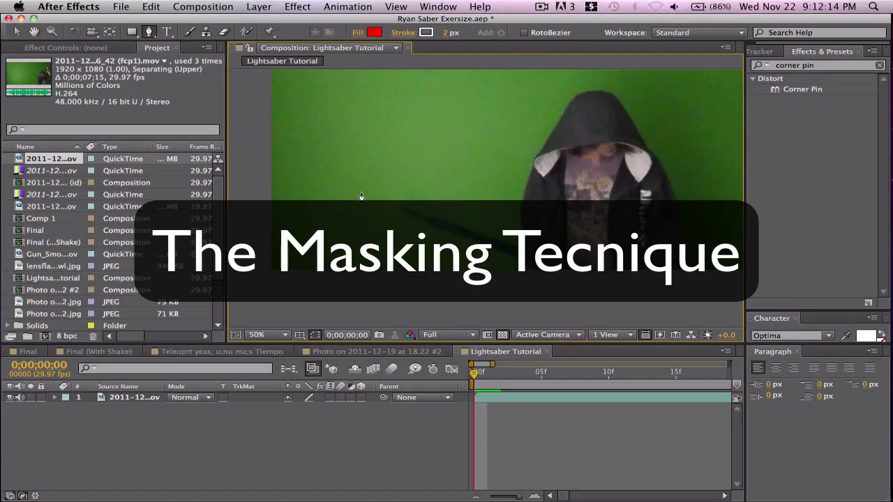
- Add a new white 1920×1080 solid named 'Saber' above the green-screen footage
click(255, 7)
mouse_move(376, 22)
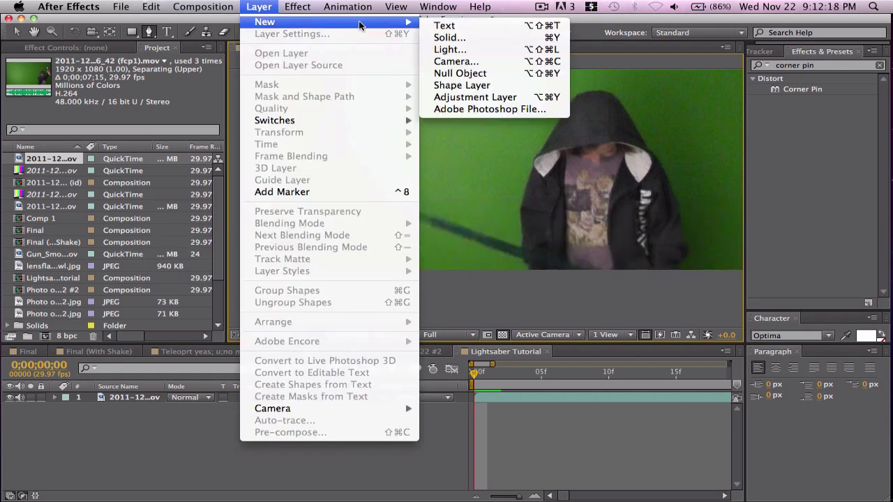
click(450, 37)
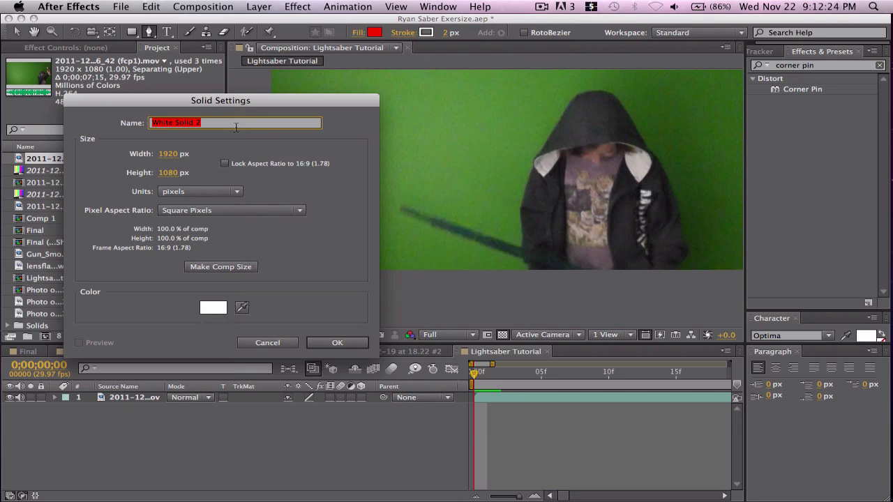
text(Saber)
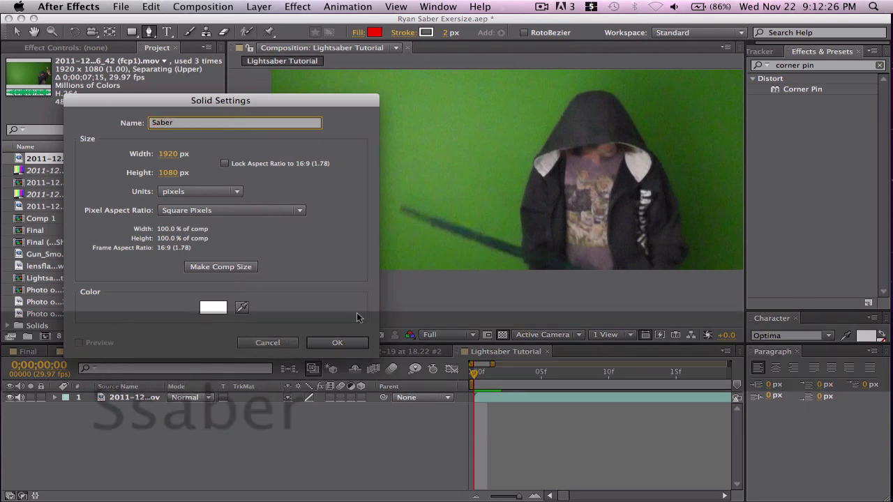
click(338, 343)
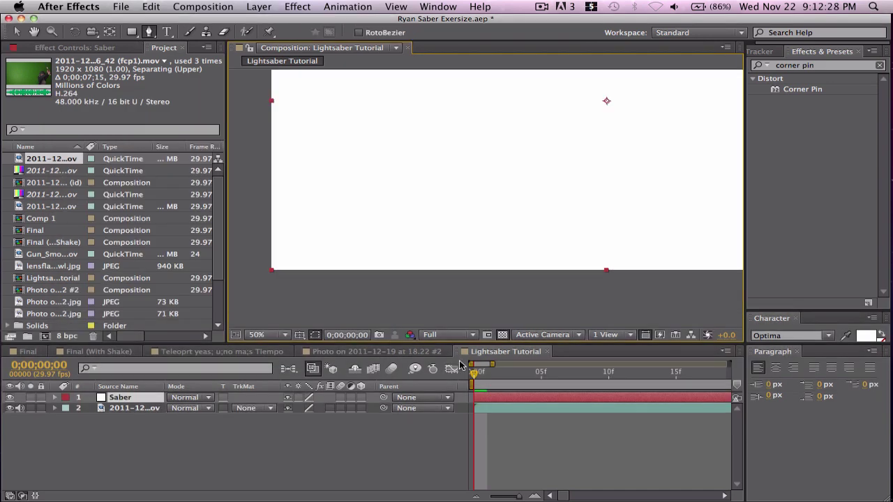
- Hide the Saber layer and draw a closed four-point mask along the held stick
click(9, 398)
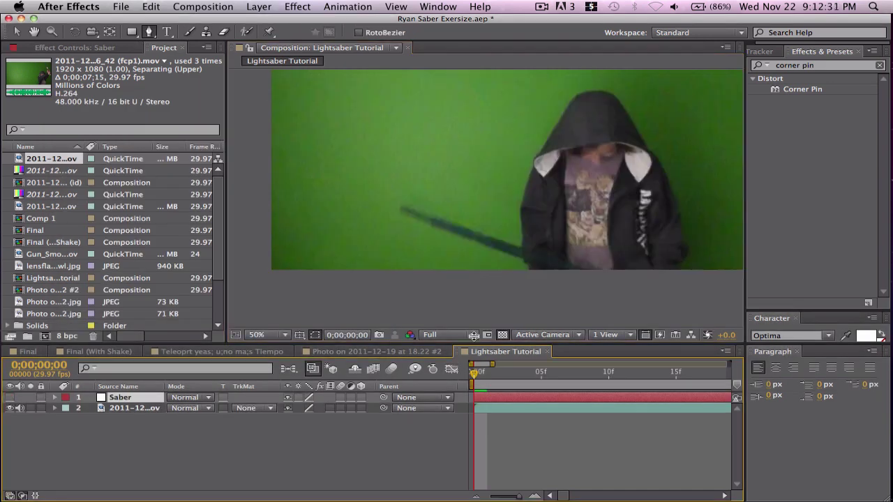
click(400, 205)
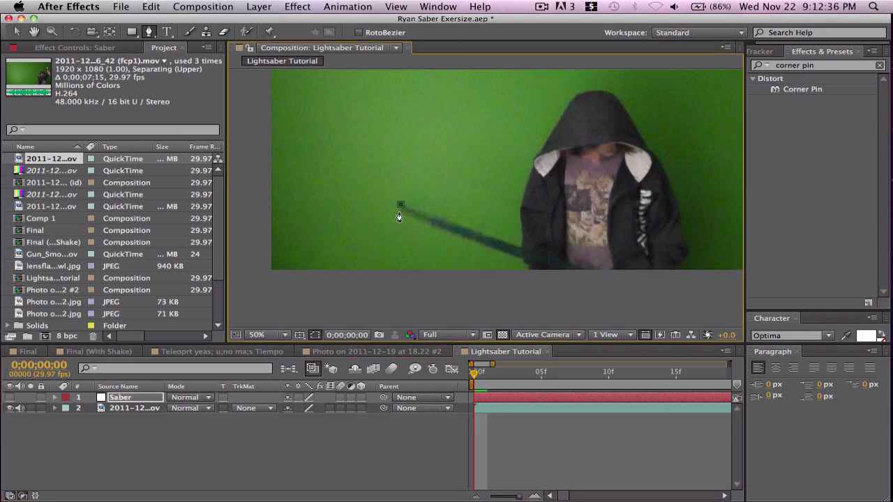
click(399, 212)
click(563, 273)
click(401, 206)
- Set a Mask Path keyframe at frame 0 and reshape the mask to the stick on frame 1
key(m)
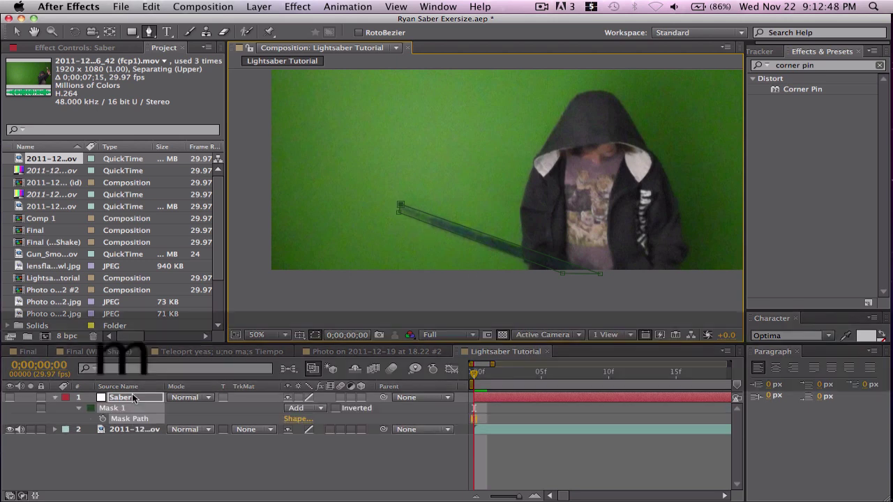
click(103, 419)
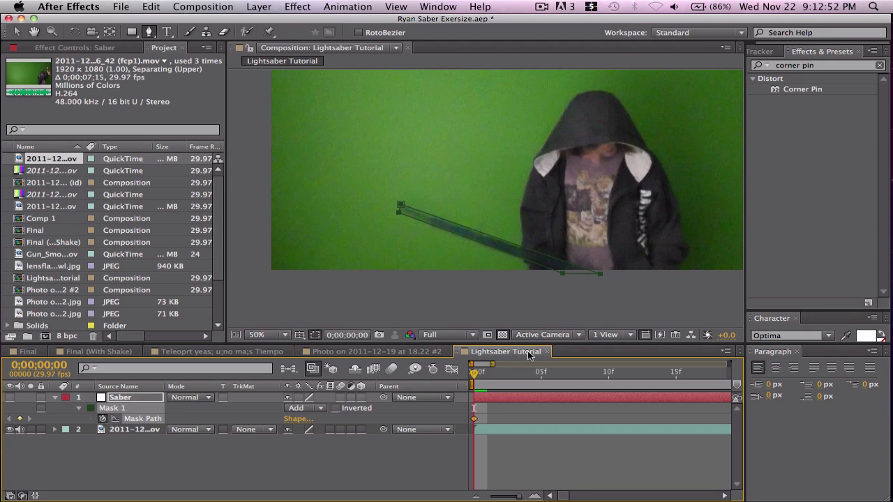
drag(481, 378, 485, 379)
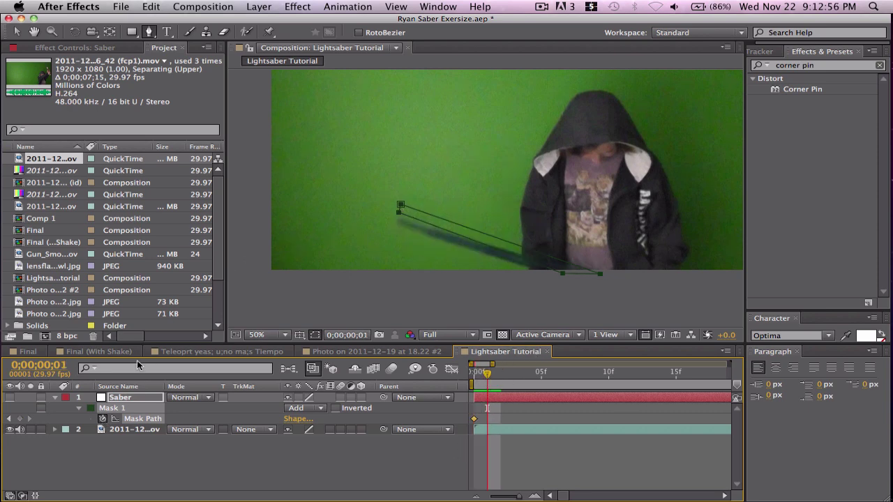
key(v)
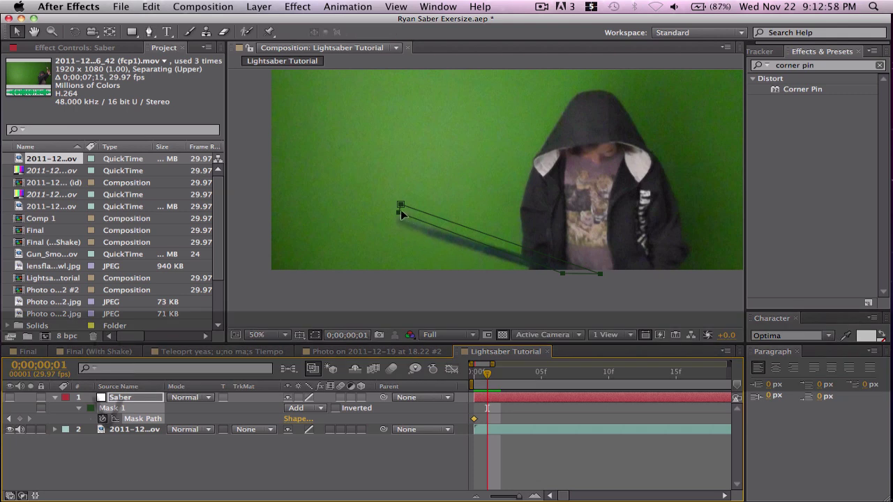
drag(401, 214, 399, 225)
click(128, 400)
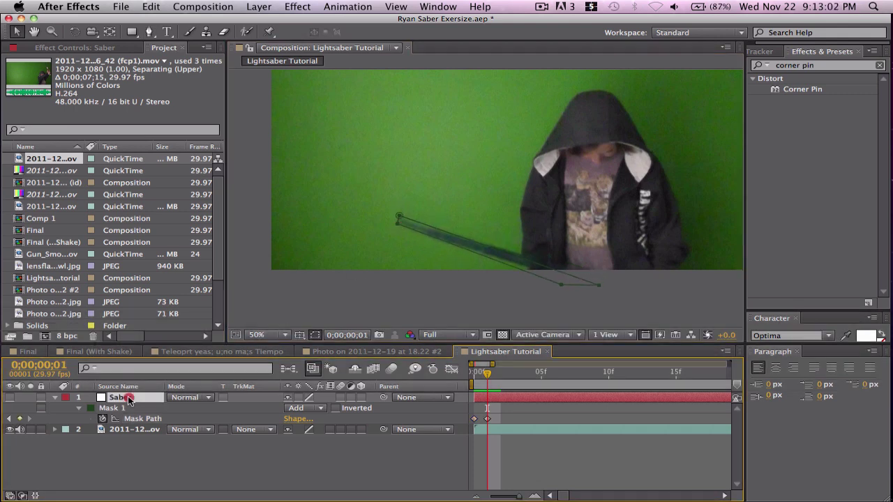
drag(599, 285, 579, 286)
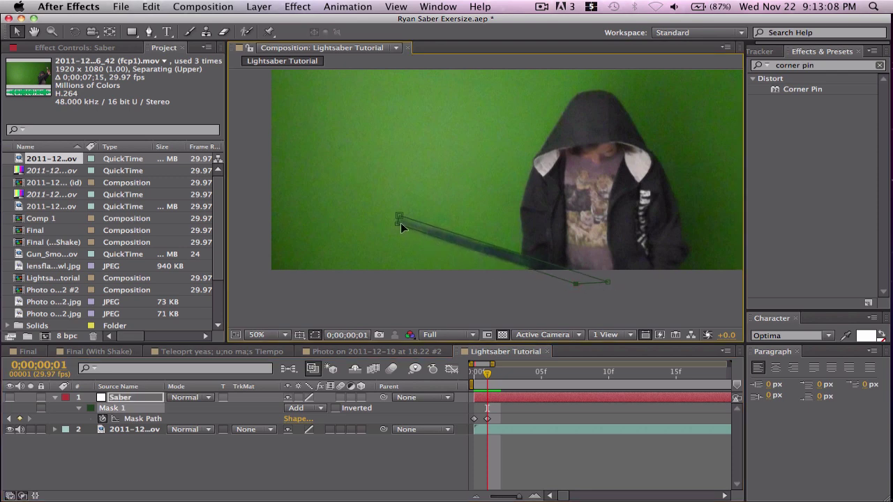
drag(399, 223, 399, 219)
- On frame 2, drag the mask's end points to realign with the stick
click(500, 374)
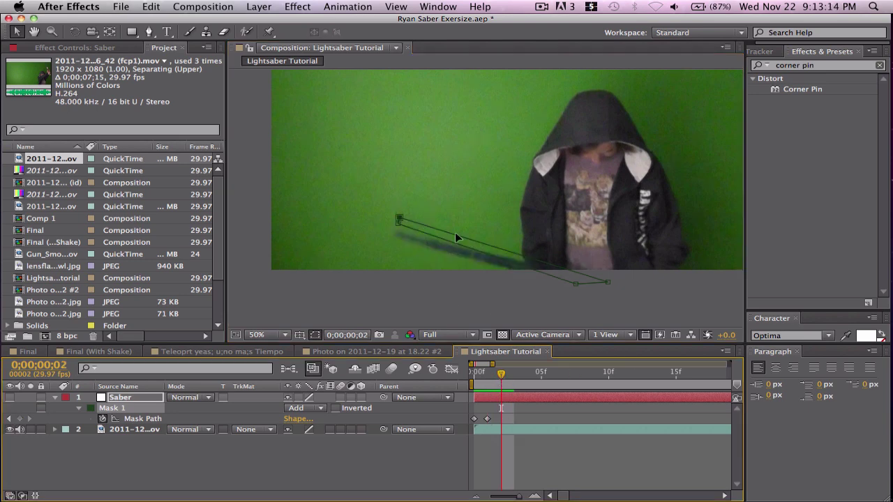
drag(400, 221, 397, 233)
drag(575, 286, 576, 287)
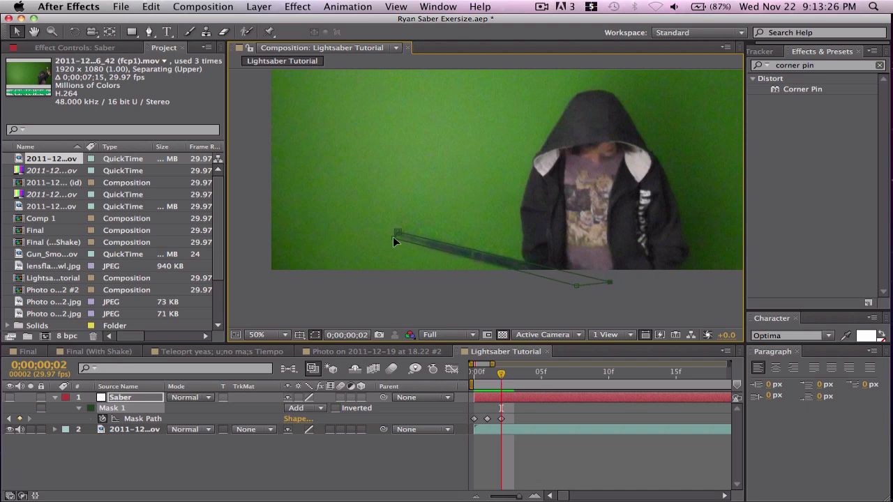
drag(392, 237, 395, 239)
- Realign the mask vertices with the stick on frames 3 and 4
click(514, 377)
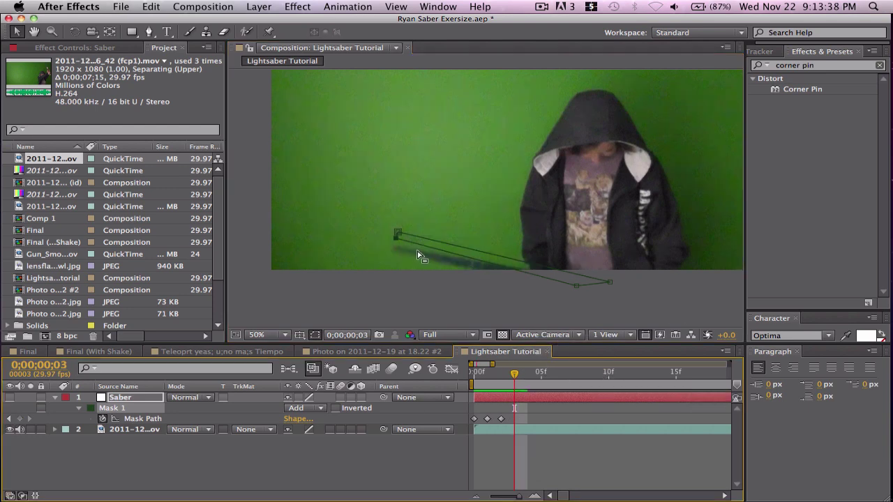
drag(396, 241, 395, 250)
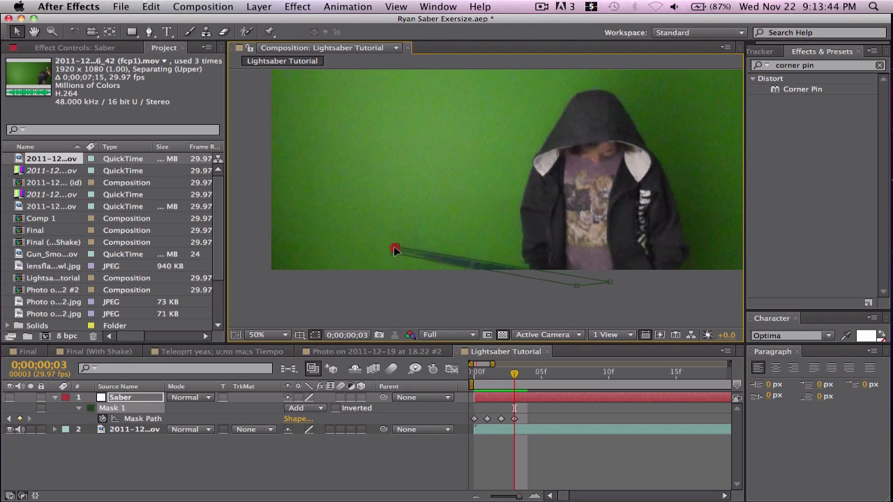
click(575, 285)
click(393, 256)
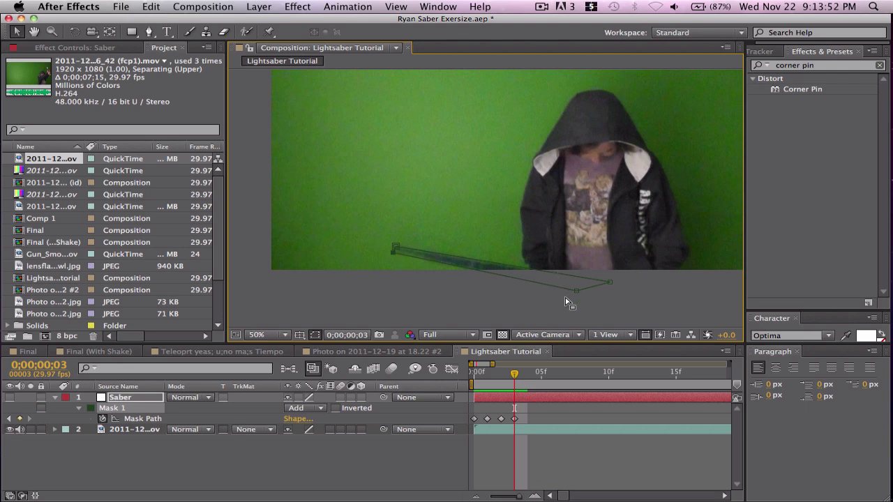
click(529, 375)
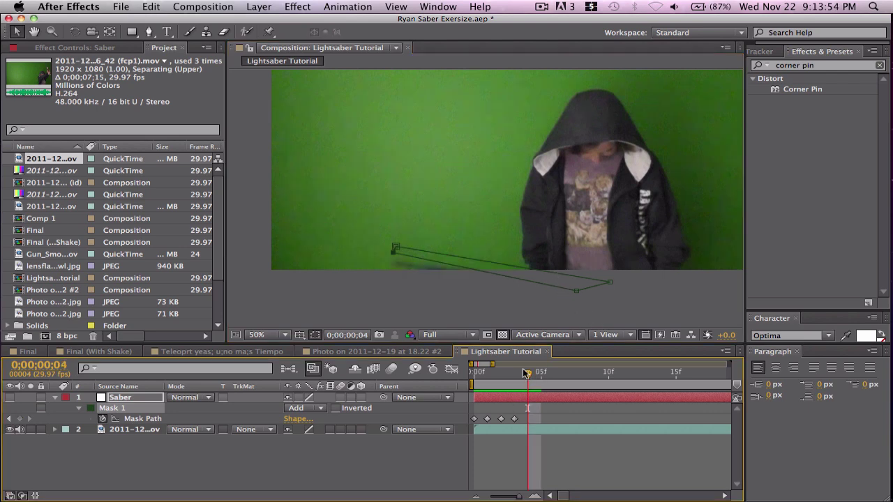
drag(391, 252, 398, 262)
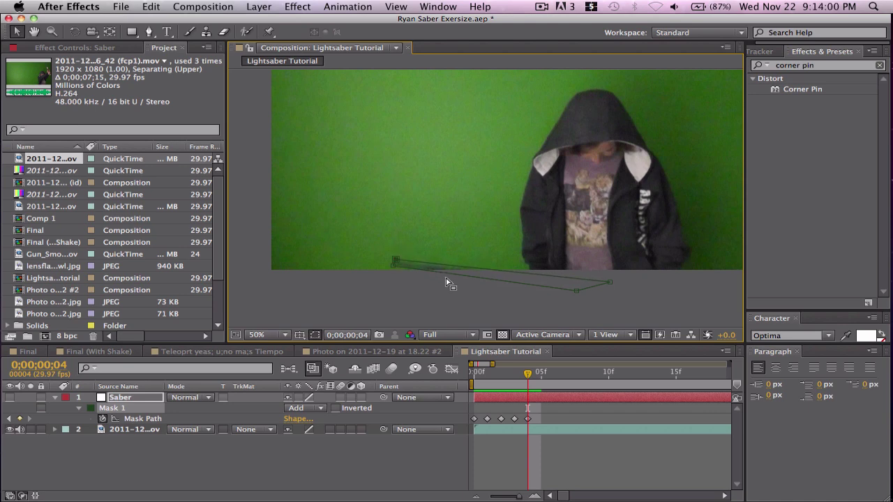
drag(576, 291, 609, 287)
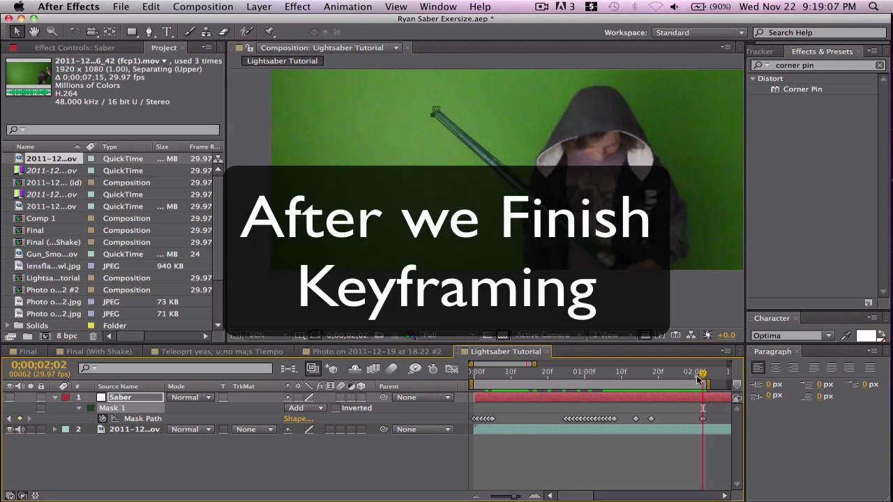
- Scrub through the clip to review the mask, then make the Saber layer visible and select it
drag(700, 377, 468, 353)
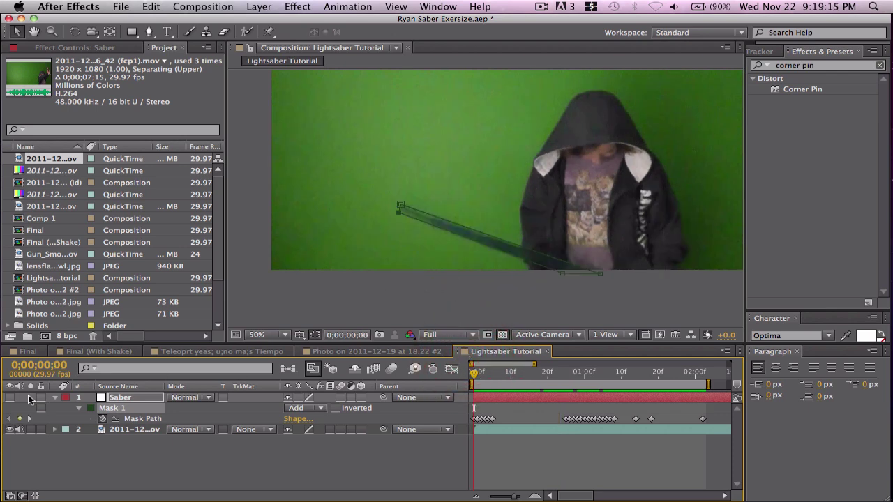
click(9, 397)
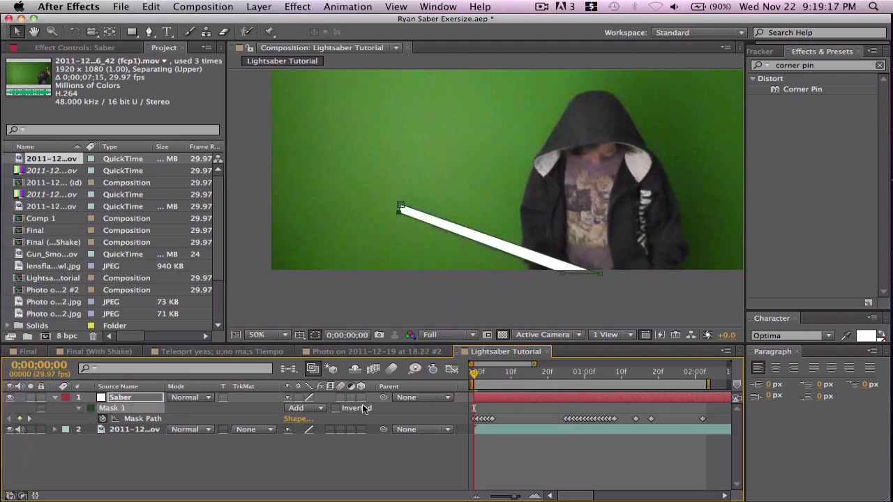
drag(474, 377, 629, 352)
click(120, 398)
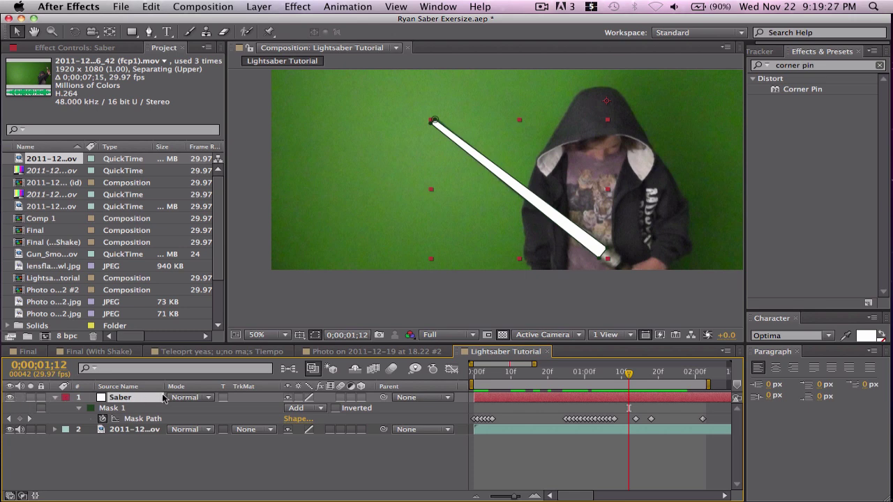
- Feather the Saber mask to 27 pixels for a soft-edged blade
key(f)
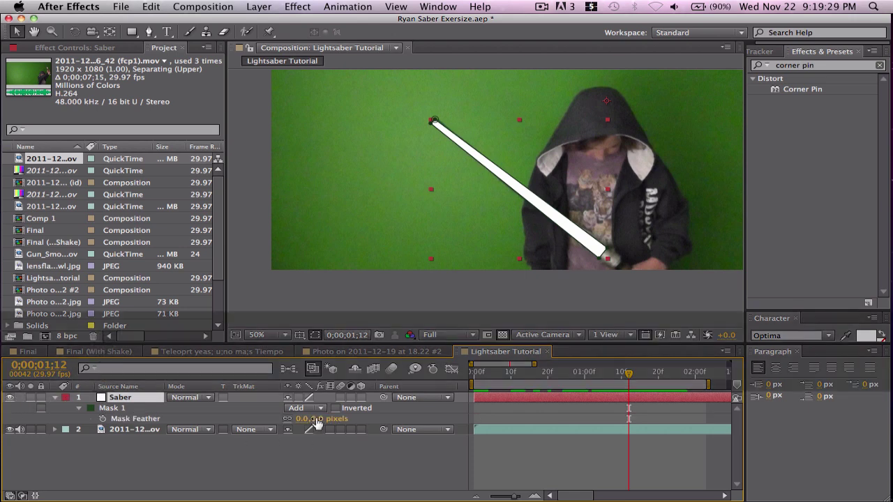
drag(316, 421, 335, 418)
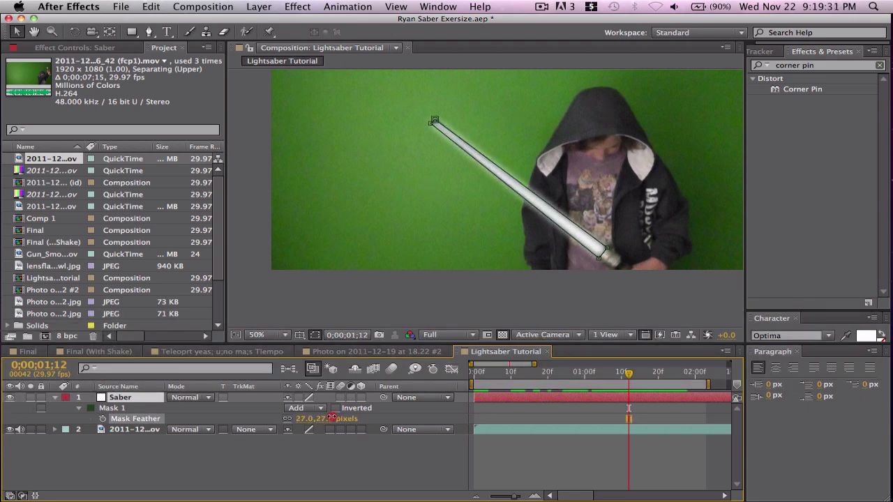
click(568, 472)
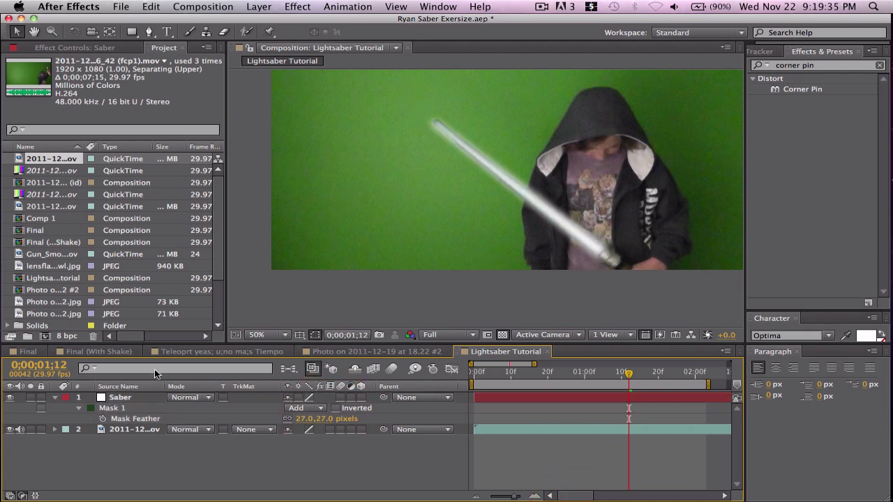
- Set the Saber mask expansion to 8 pixels and duplicate the Saber layer
click(138, 398)
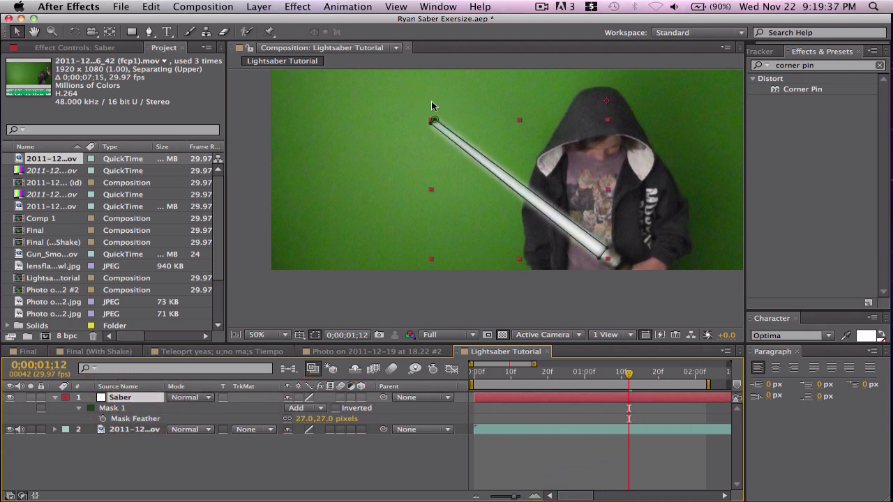
key(e)
key(e)
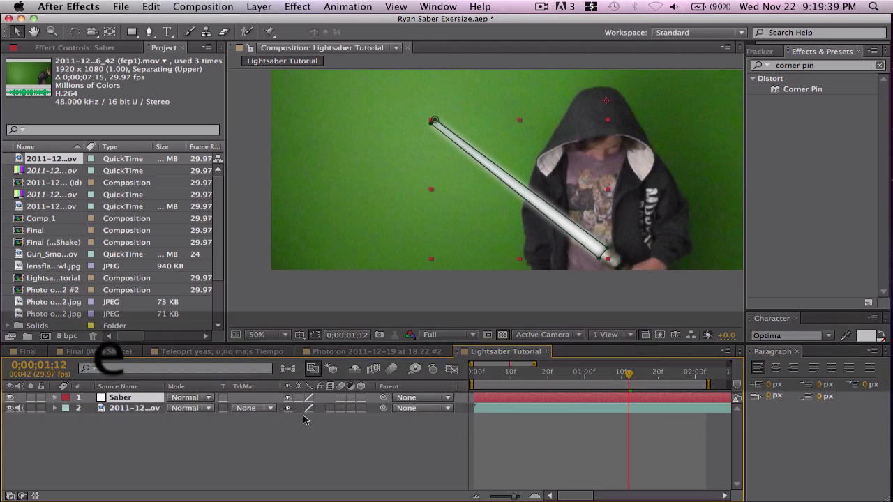
key(m)
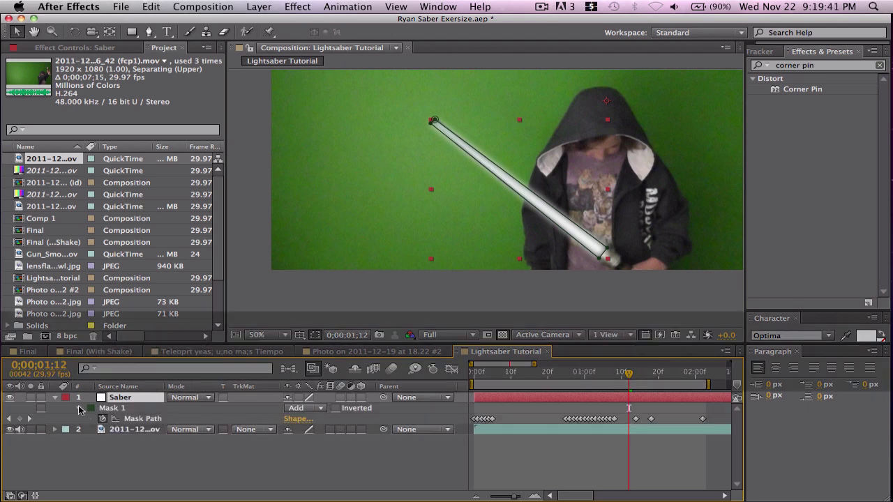
click(78, 409)
click(78, 408)
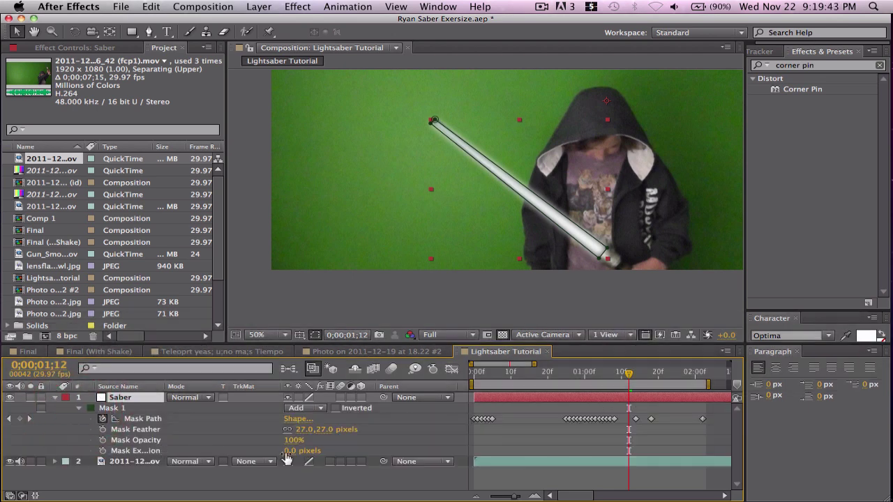
mouse_move(287, 451)
mouse_down()
mouse_move(272, 453)
mouse_move(293, 452)
mouse_up()
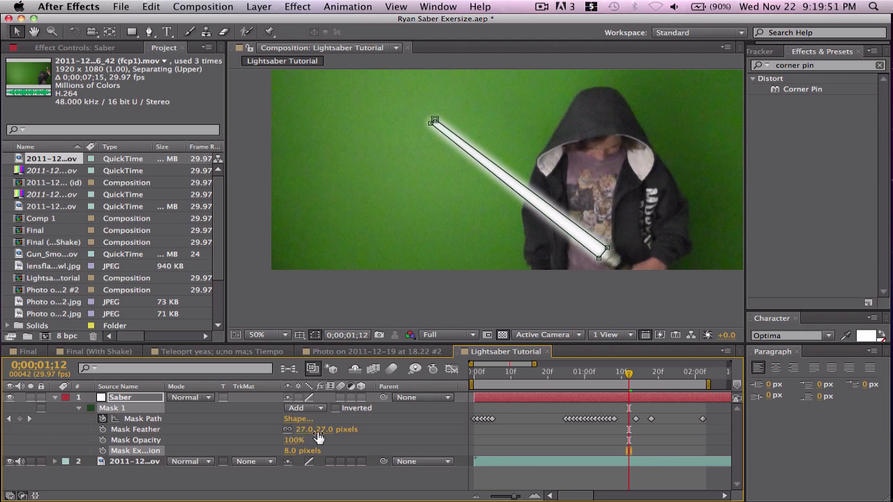
click(120, 399)
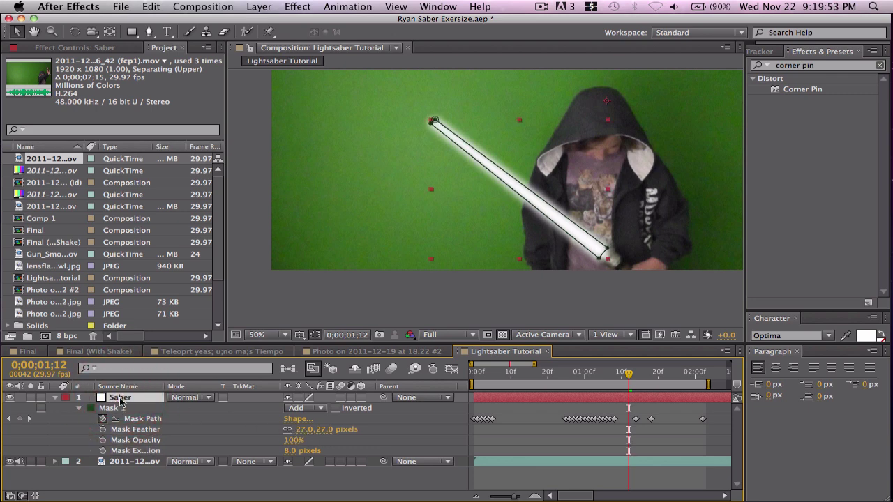
key(super+d)
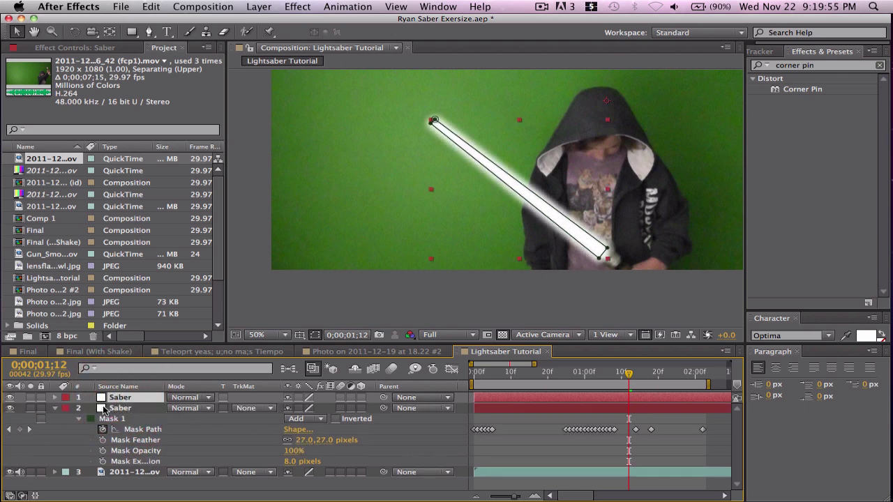
- Change the duplicate's solid colour to pure red FF0000, making it Saber 3
click(101, 411)
click(259, 6)
click(263, 33)
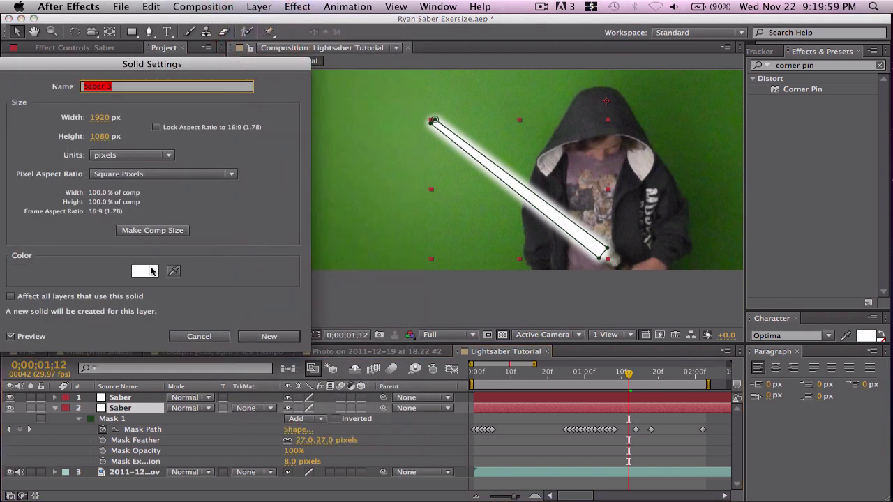
click(146, 271)
drag(407, 273, 720, 224)
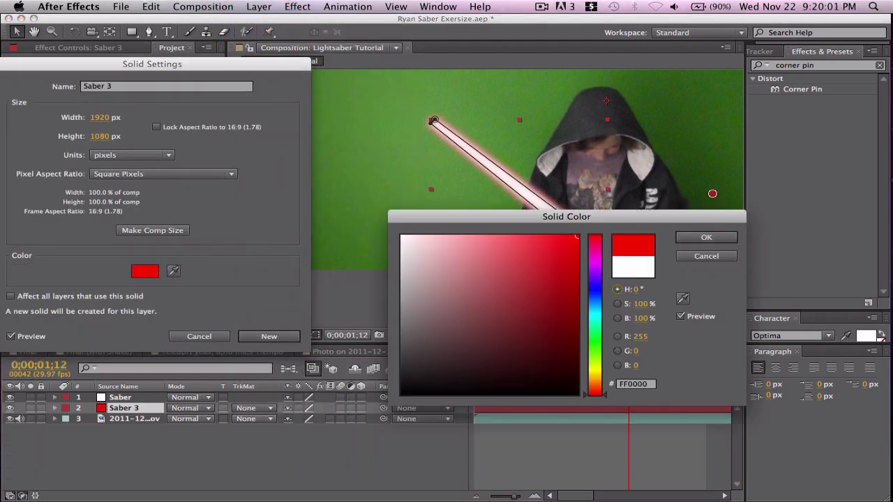
click(700, 237)
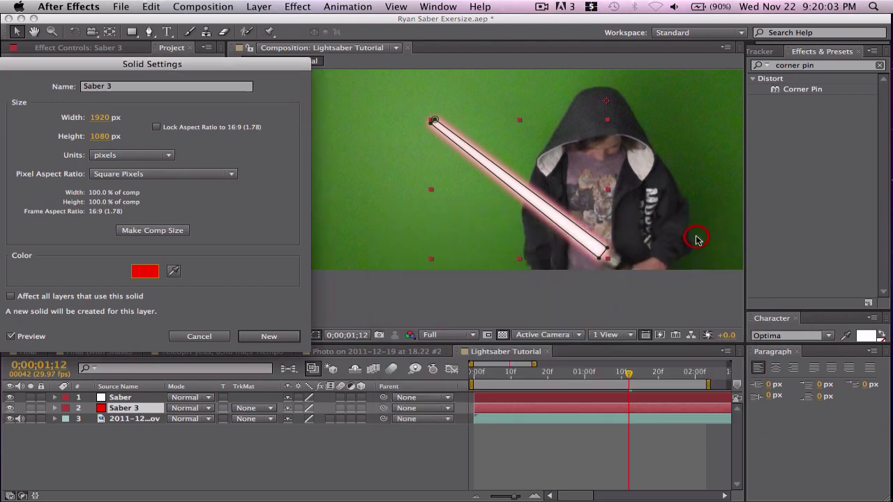
click(146, 397)
click(270, 335)
- Set the white Saber mask feather to 10 pixels and the red Saber 3 feather to 84
click(122, 398)
key(f)
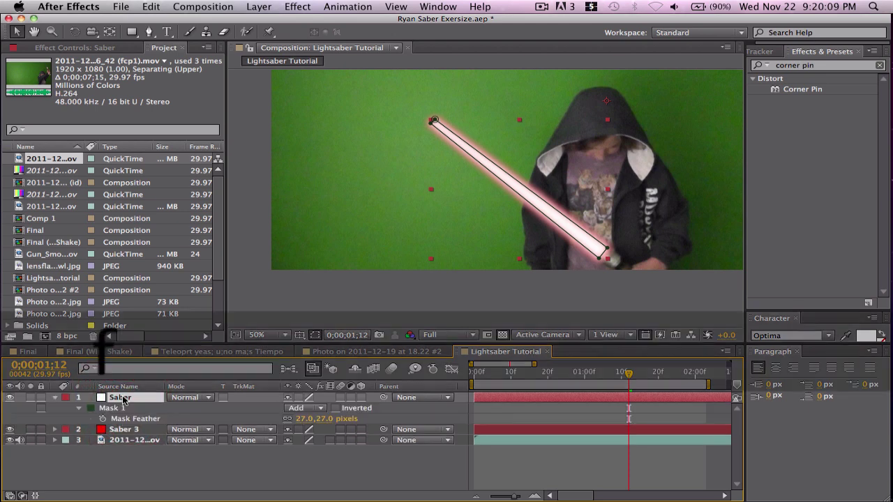
drag(314, 420, 308, 418)
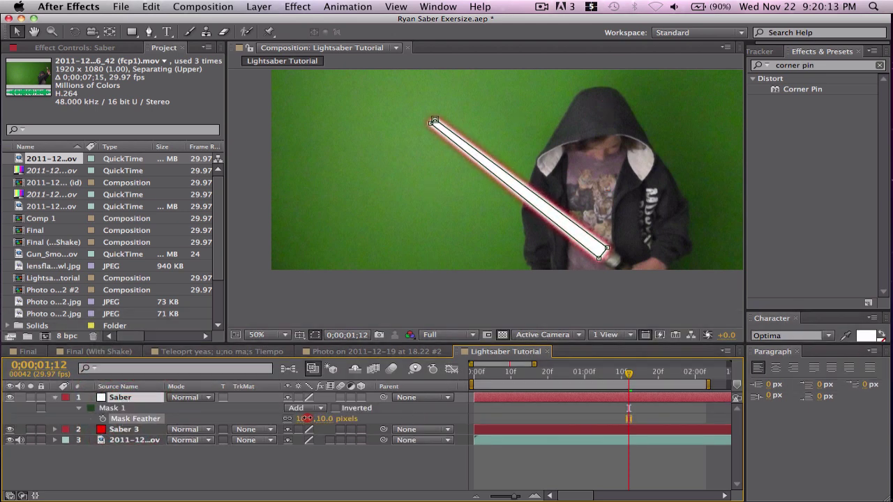
click(123, 429)
key(f)
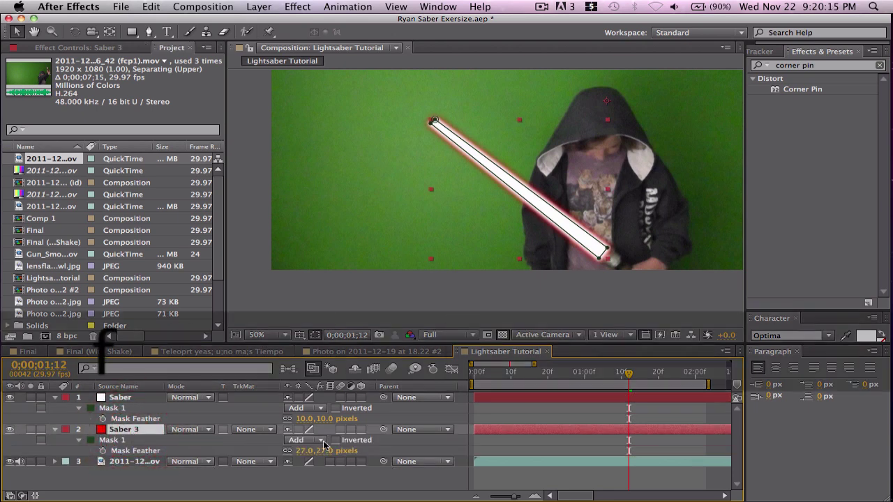
drag(315, 451, 374, 454)
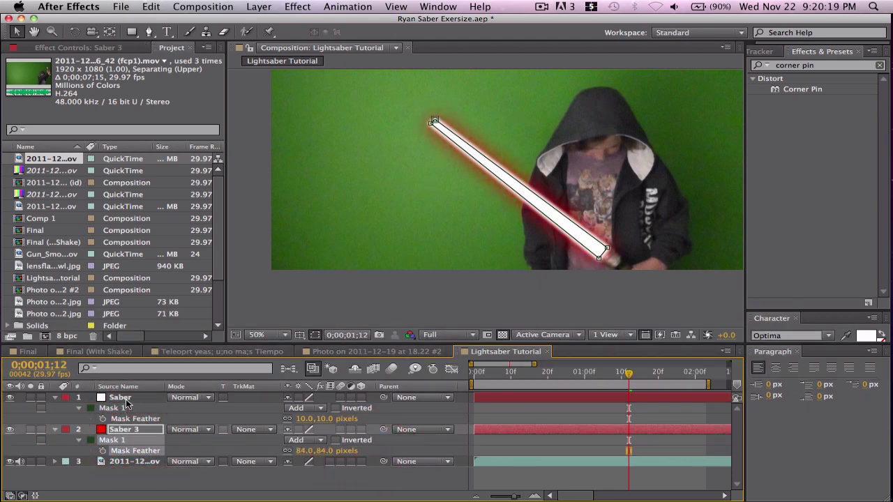
- Set the white Saber mask expansion to 1 pixel
click(126, 401)
key(f)
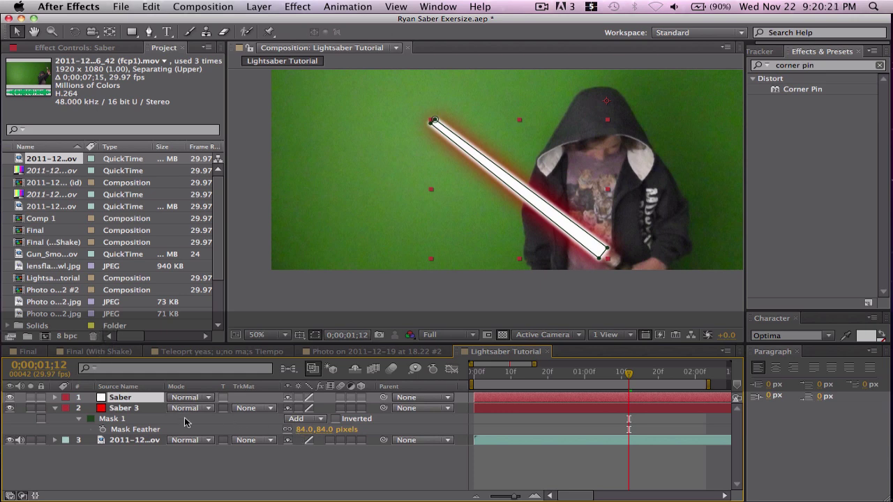
key(m)
click(80, 408)
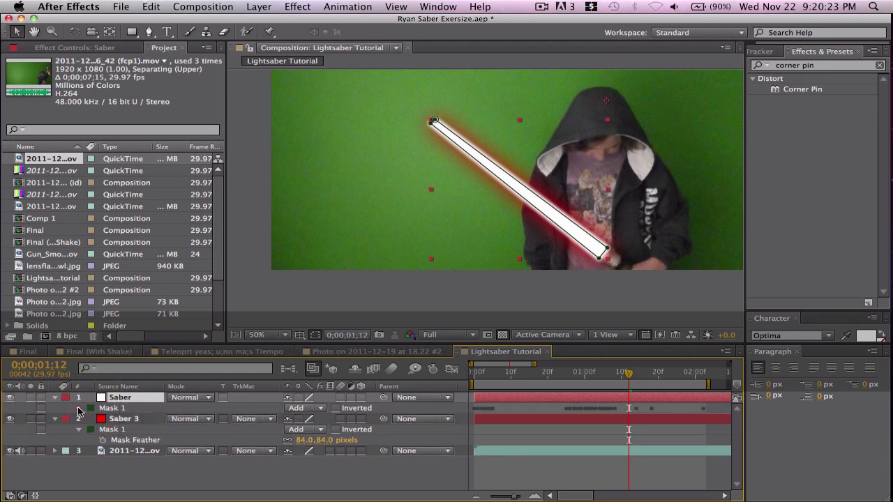
click(78, 409)
drag(288, 451, 283, 451)
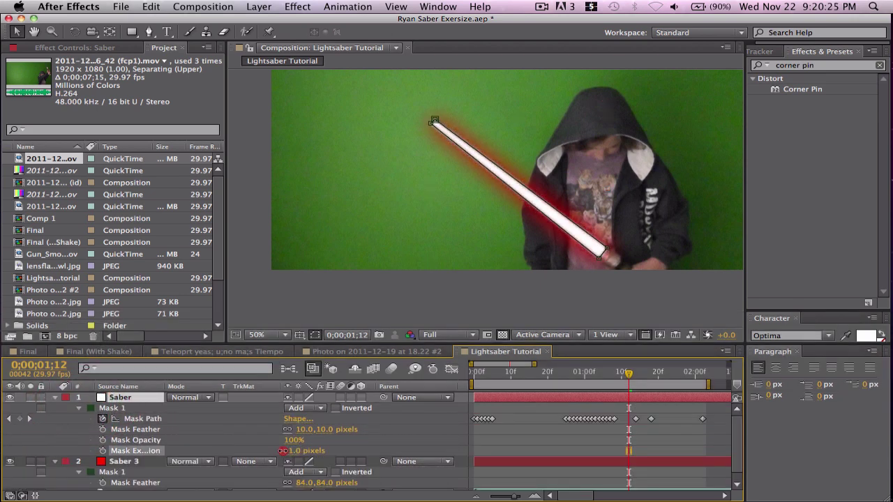
- Inspect the Saber layer at 100% zoom, then hide mask outlines and return to 50%
key(period)
click(529, 282)
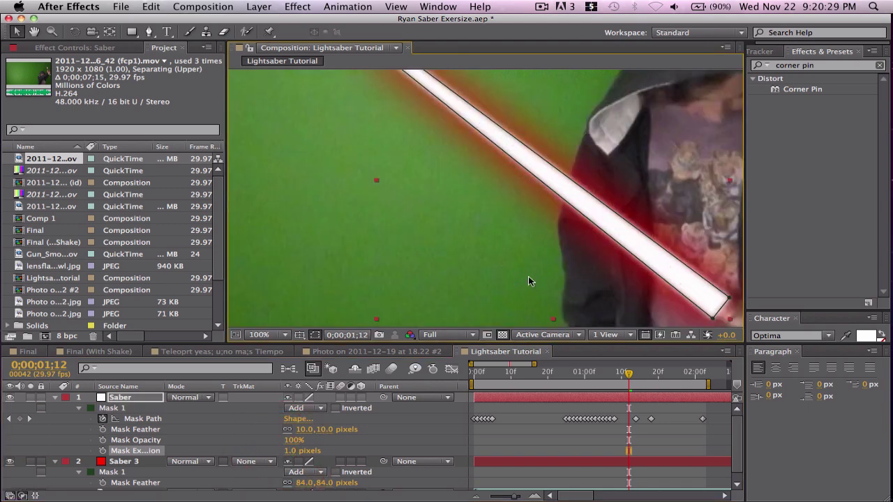
double_click(528, 282)
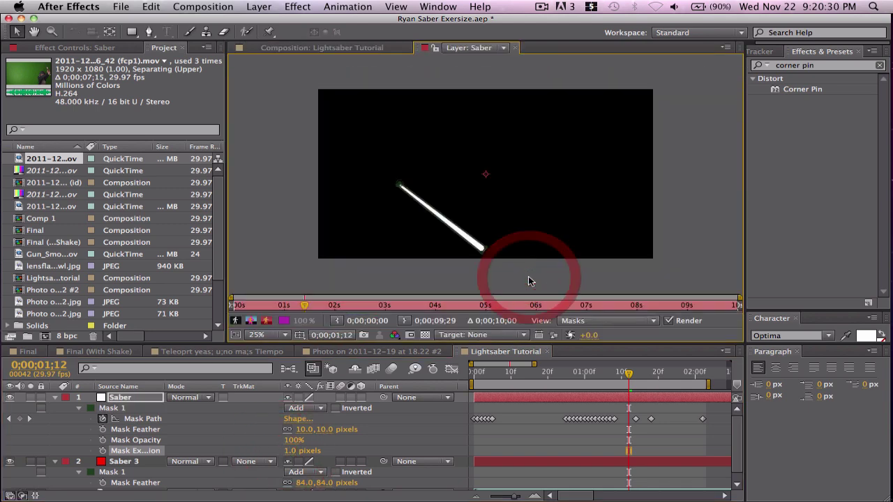
click(514, 48)
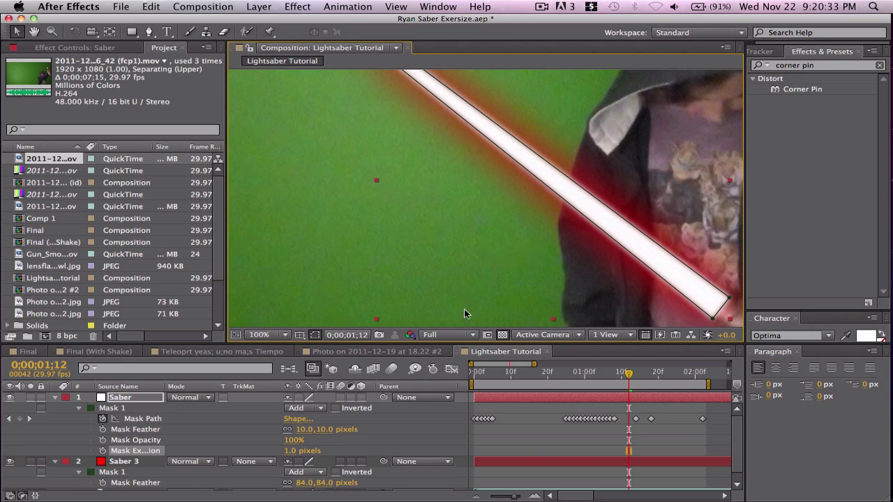
click(315, 335)
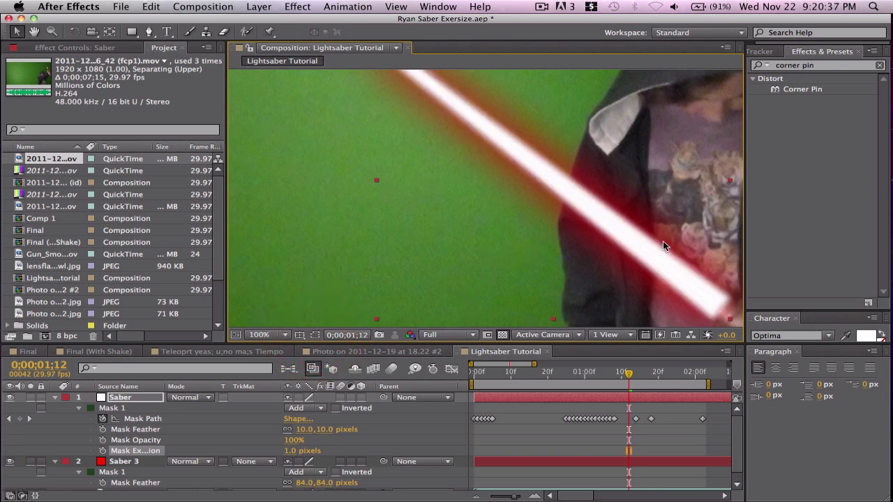
key(comma)
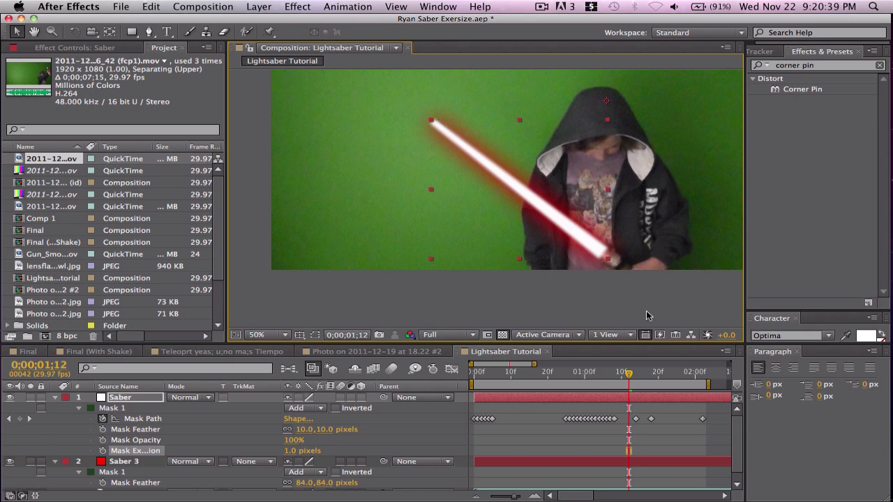
- Deselect the layers and scrub the opening frames to review the red-glowing saber
click(649, 438)
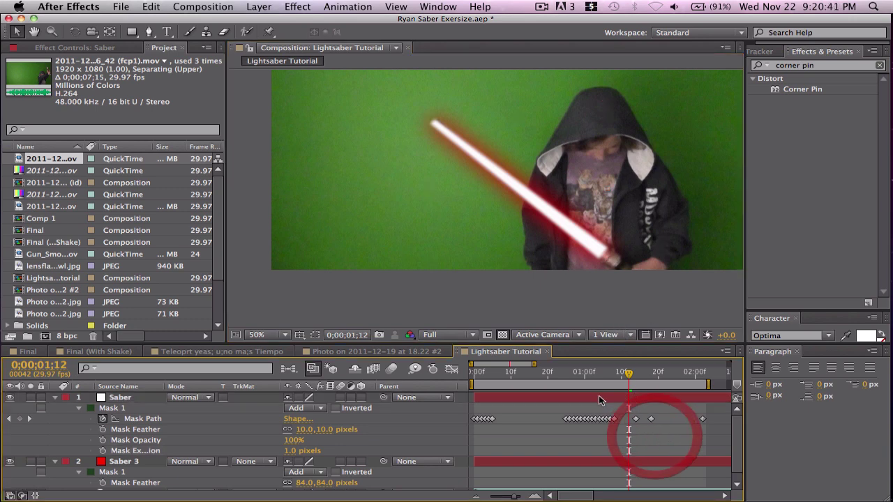
click(606, 374)
mouse_move(606, 374)
mouse_down()
mouse_move(510, 374)
mouse_move(621, 377)
mouse_move(567, 374)
mouse_move(619, 374)
mouse_move(599, 375)
mouse_up()
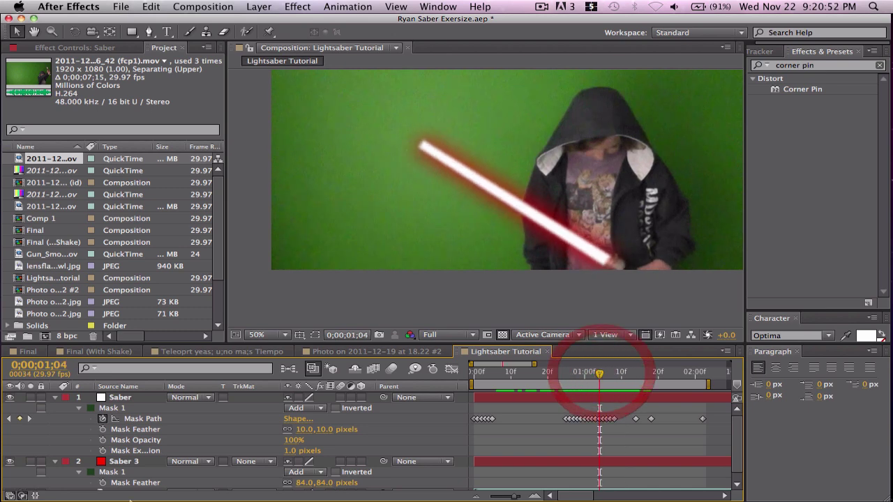
- Raise Saber 3's mask feather to 94 pixels for a softer red glow
click(132, 464)
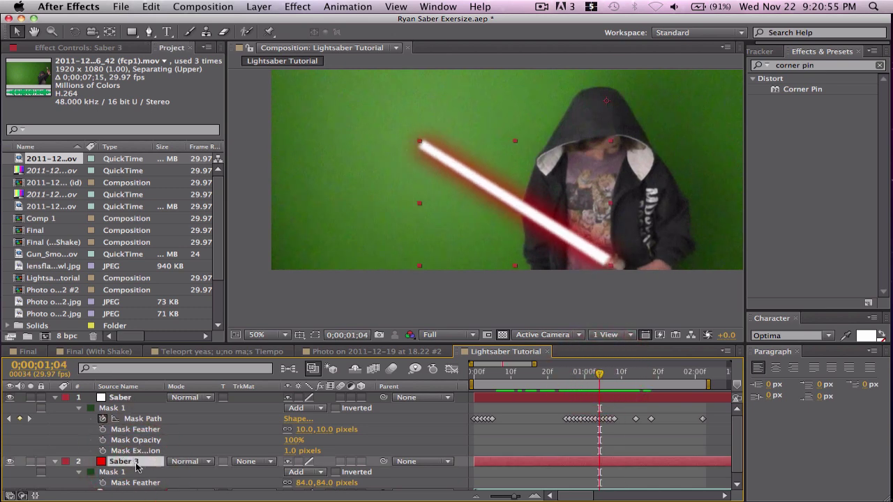
scroll(136, 467, down, 1)
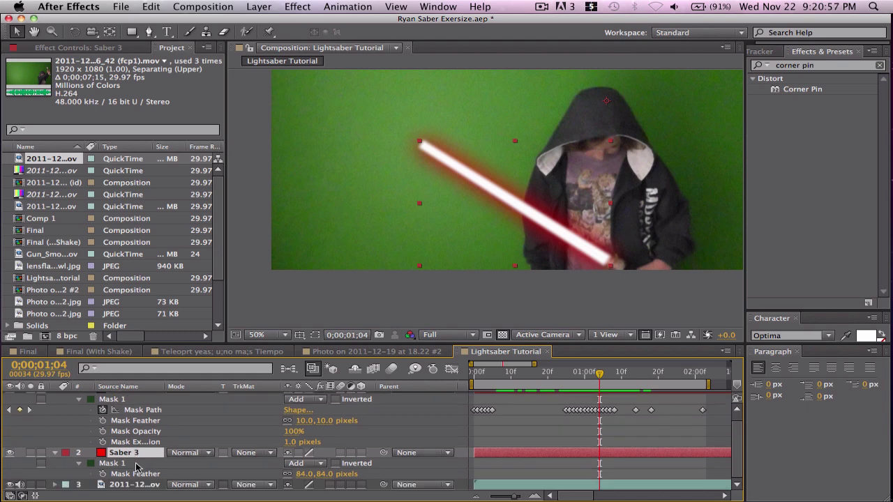
key(f)
key(f)
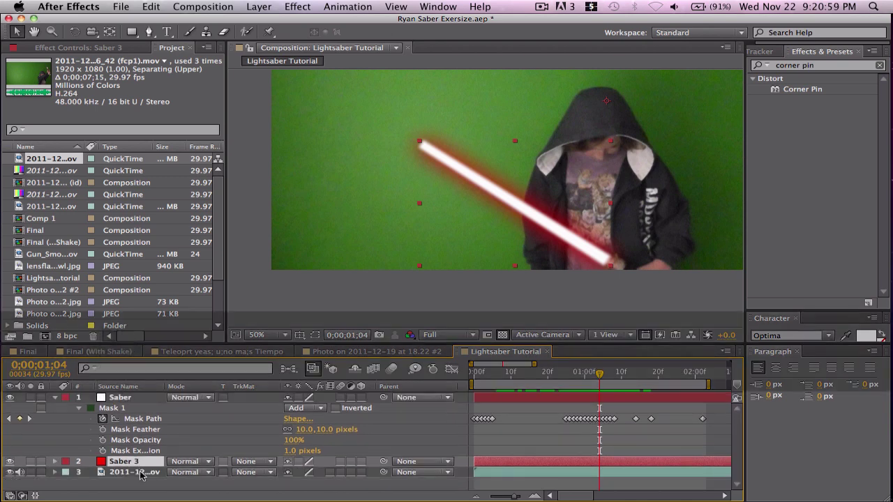
scroll(243, 483, down, 1)
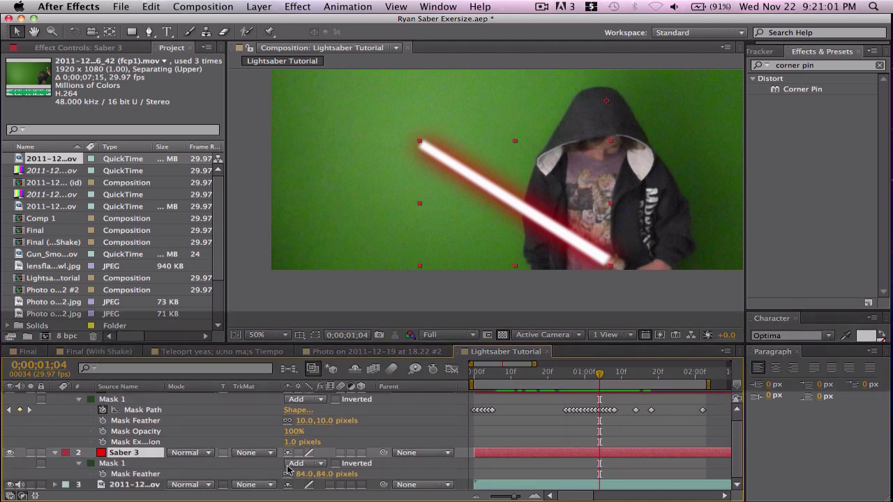
drag(300, 474, 305, 474)
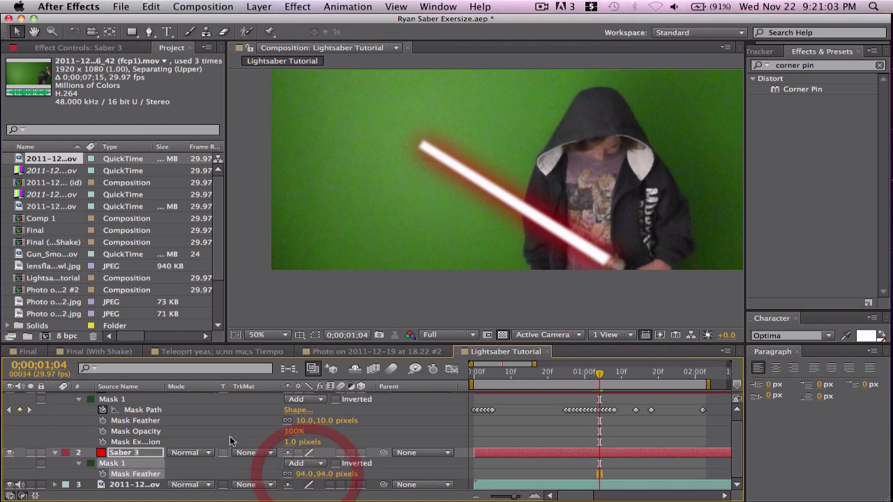
scroll(230, 436, up, 1)
click(130, 403)
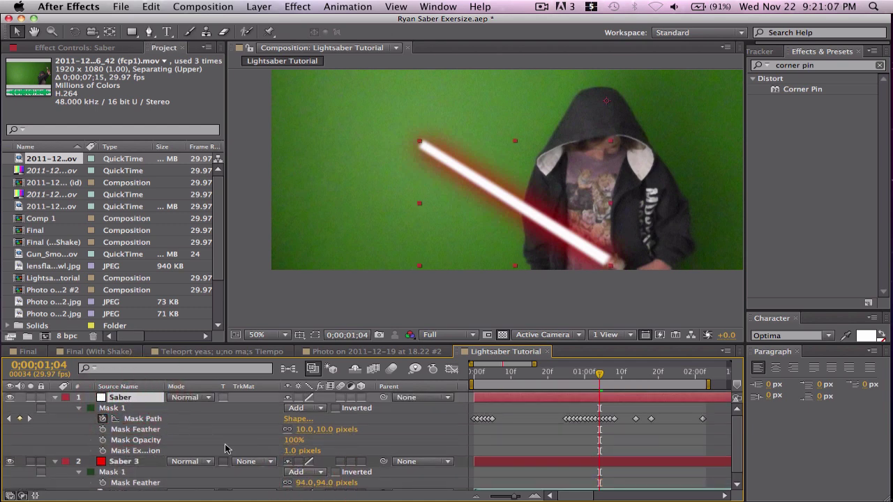
scroll(223, 456, down, 1)
- Expand Saber 3's mask to 32 pixels and set the Saber core's expansion to -4
click(117, 464)
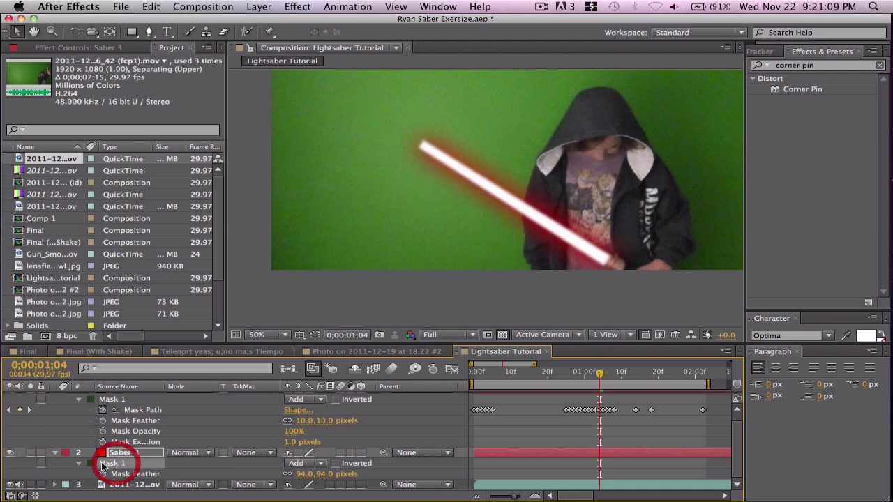
click(78, 463)
click(79, 473)
scroll(78, 475, down, 3)
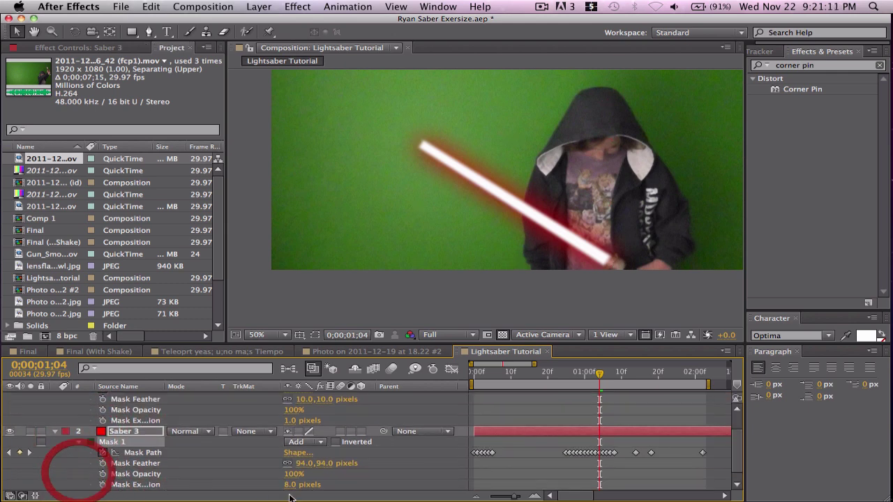
drag(288, 484, 304, 485)
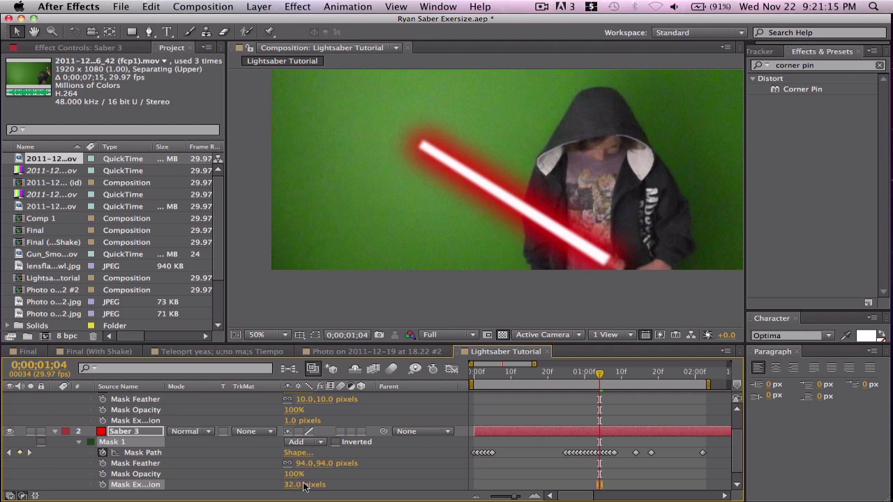
drag(287, 422, 286, 421)
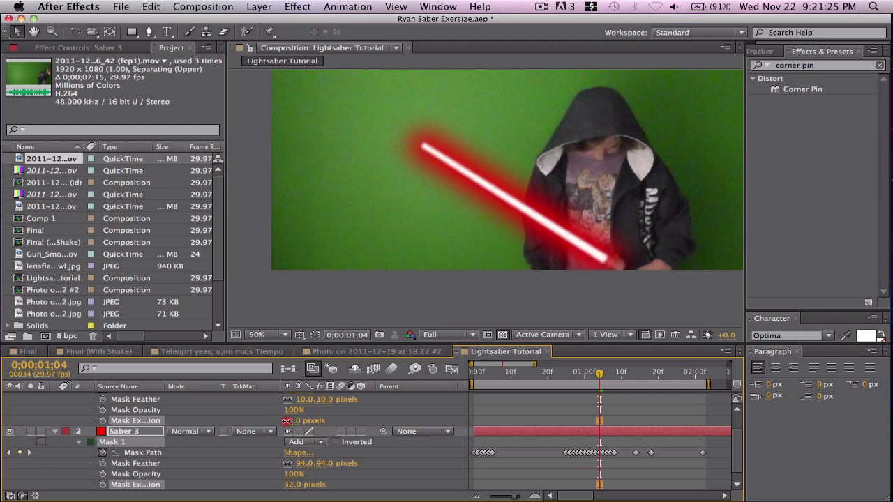
- Deselect all, then RAM-preview the red saber animation from frame 0 and stop playback
key(F2)
drag(597, 377, 469, 380)
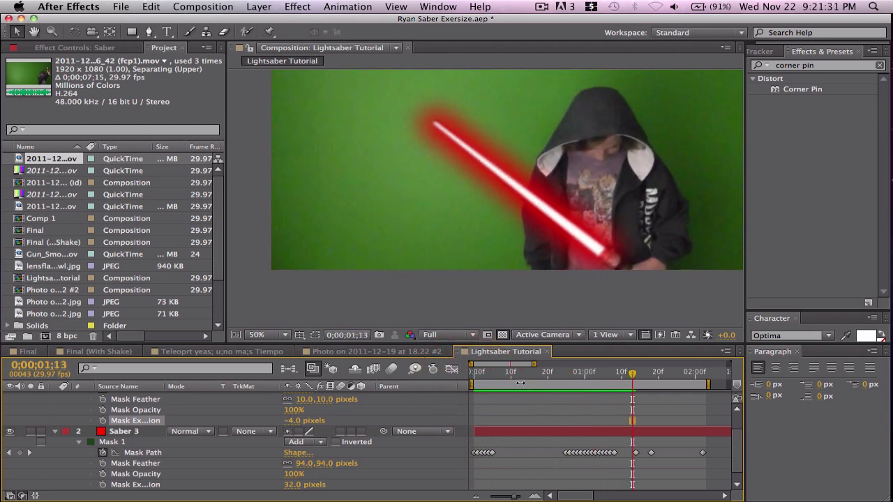
drag(469, 381, 561, 389)
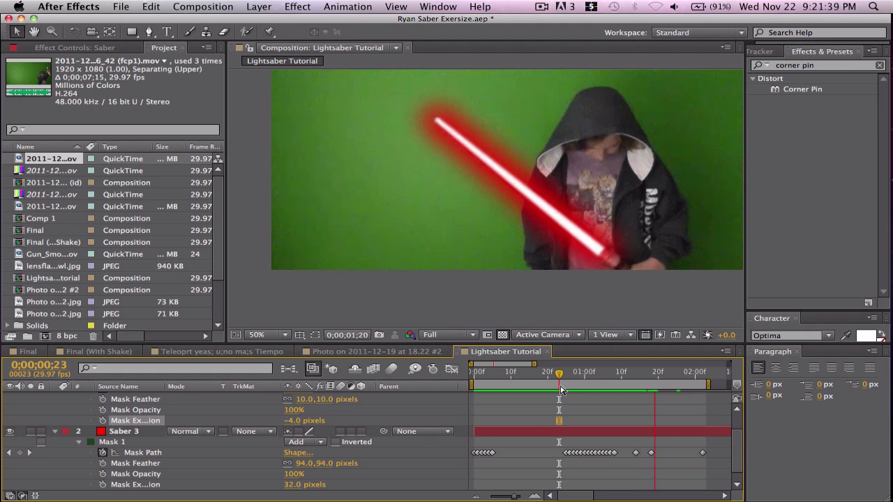
key(space)
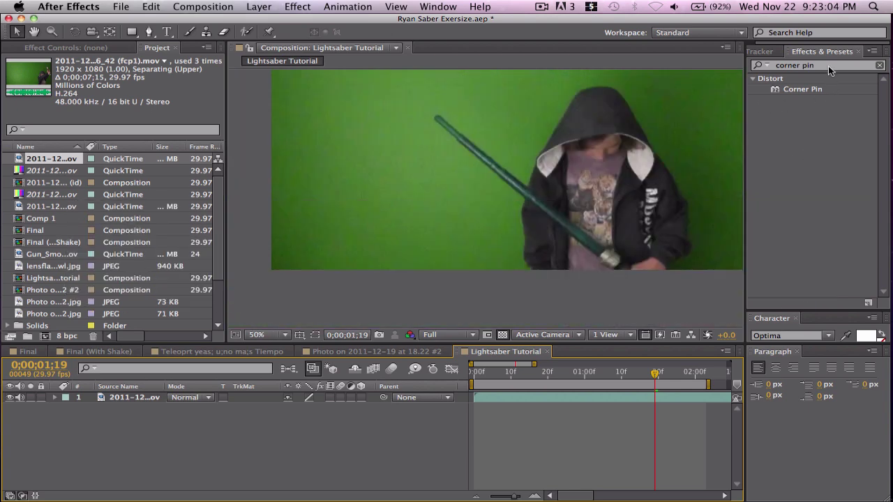
- Clear the corner pin search and select Light_Saber_V2 in Animation Presets > Video Copilot > Light_Saber_v2.1
key(super+5)
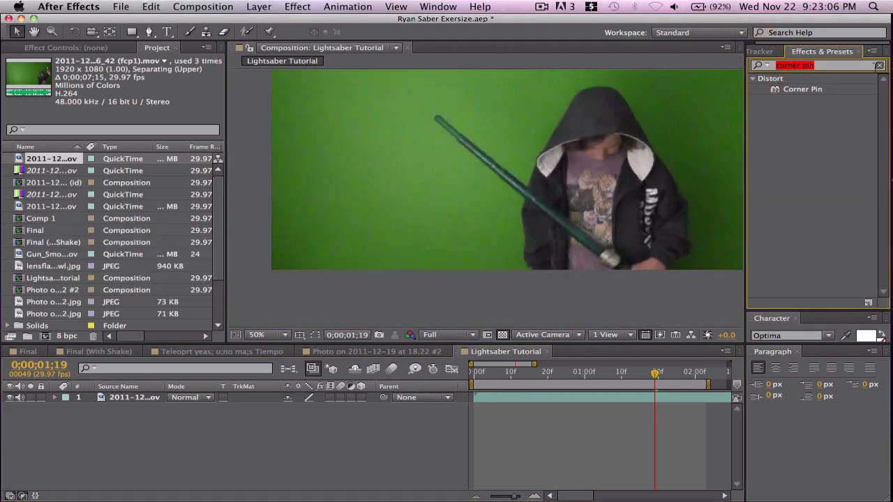
click(879, 66)
click(751, 78)
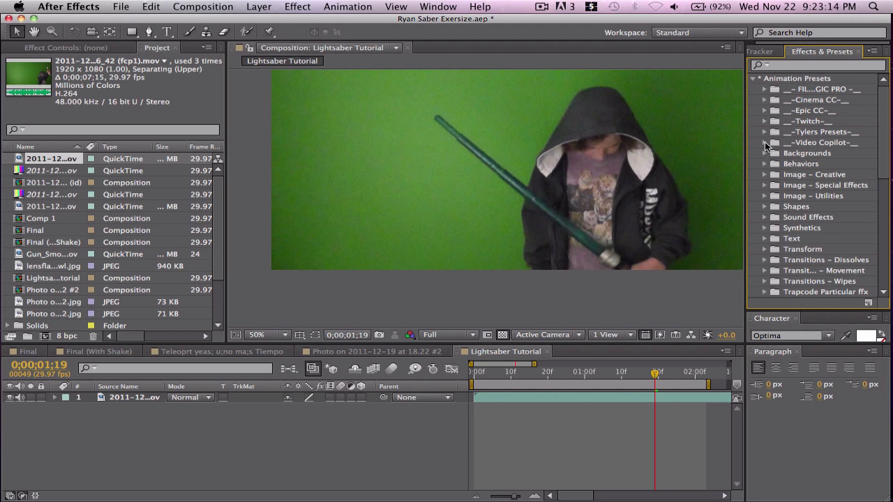
click(765, 143)
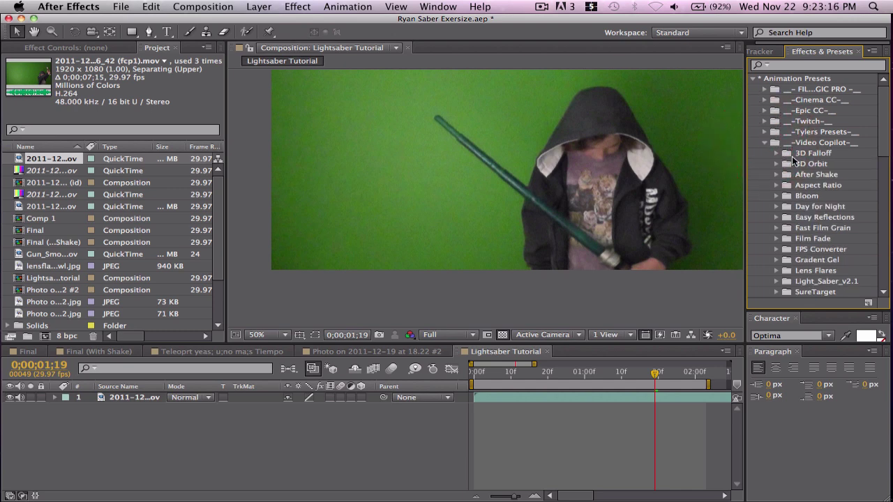
scroll(794, 161, down, 2)
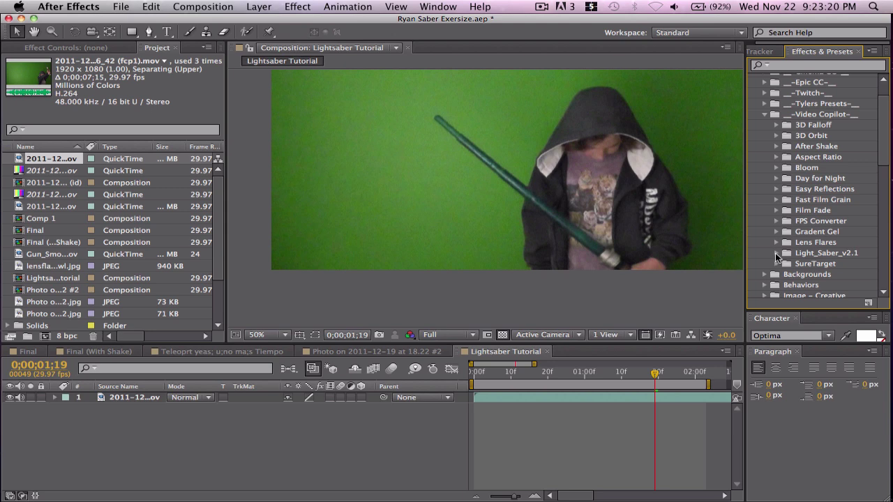
click(777, 254)
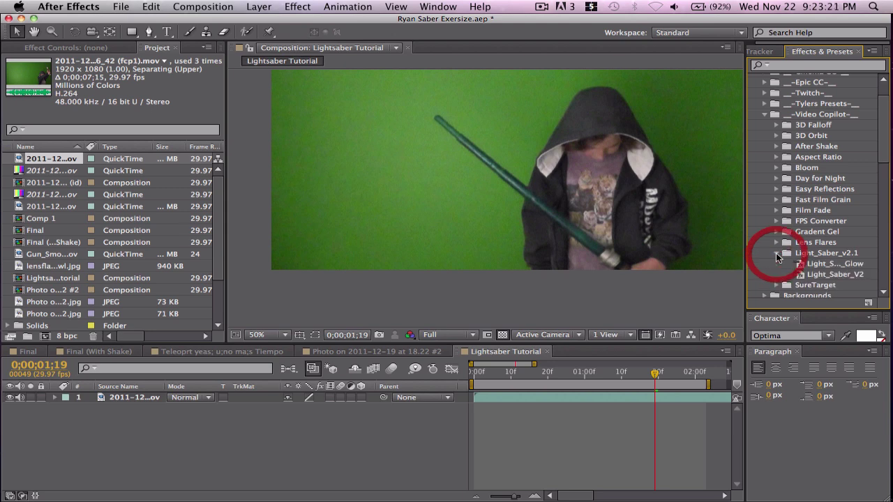
click(822, 277)
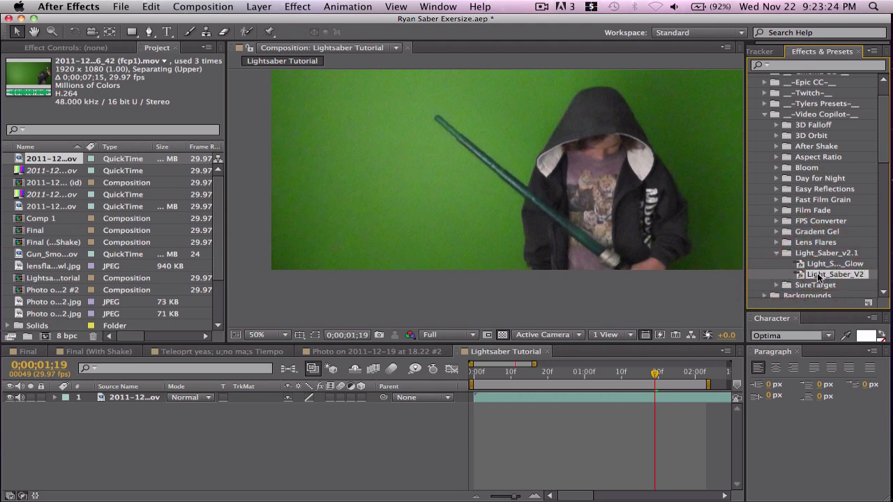
- Create a 1920×1080 black (000000) solid named Black Solid 4 with Cmd+Y
click(267, 6)
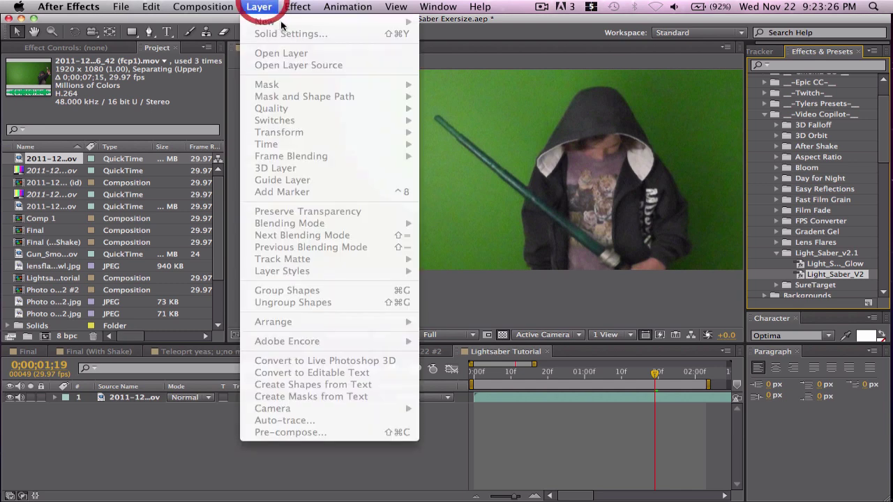
click(490, 207)
click(234, 448)
key(super+y)
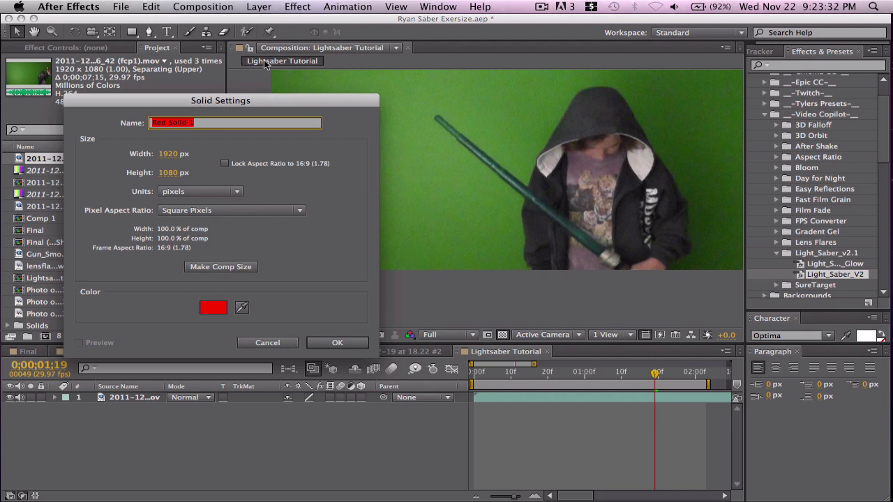
click(216, 308)
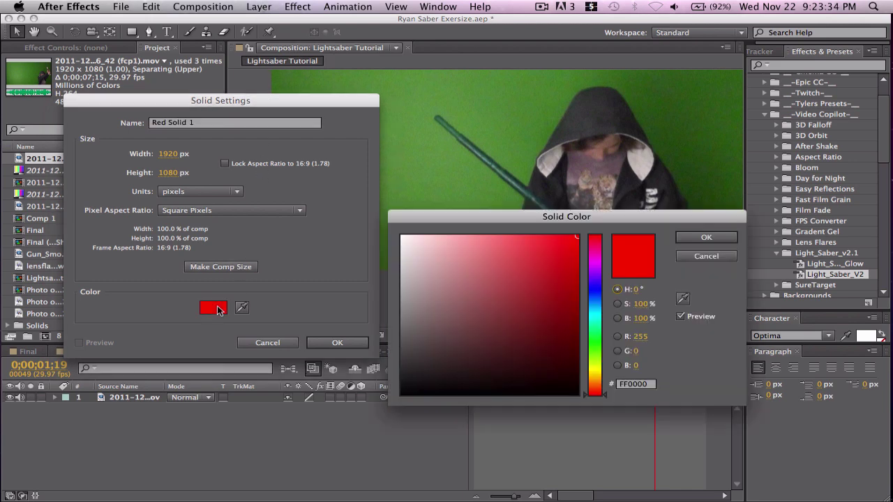
click(577, 394)
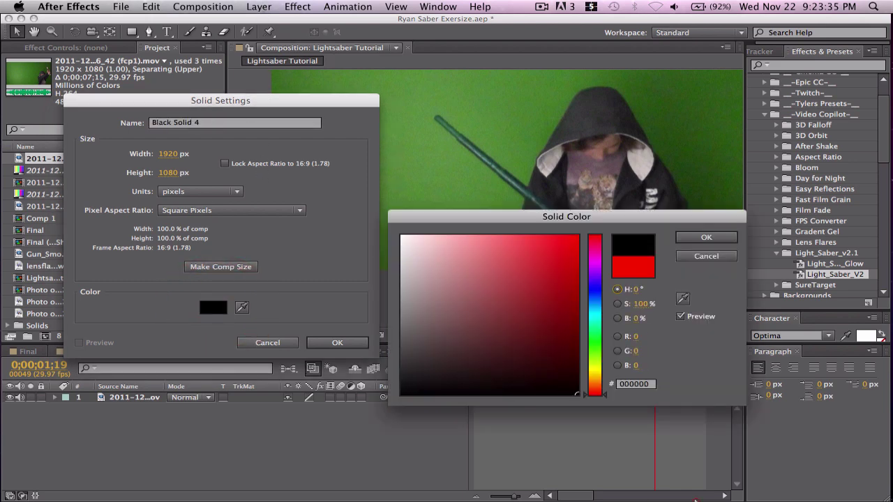
click(705, 238)
click(336, 344)
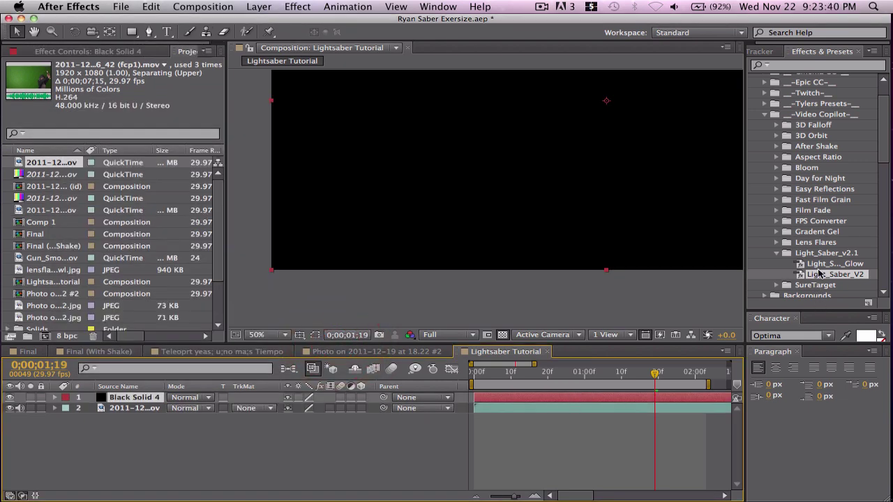
- Apply the Light_Saber_V2 preset to Black Solid 4 and fit the comp in the viewer
drag(821, 276, 455, 208)
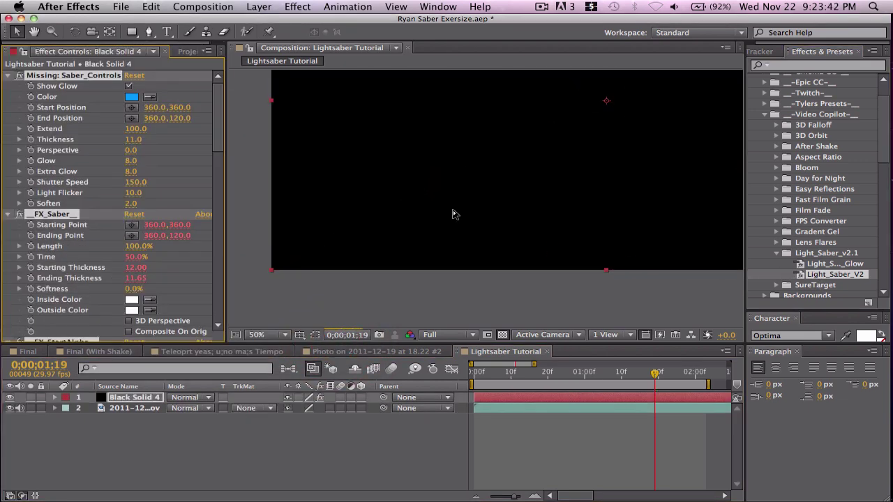
scroll(452, 213, down, 1)
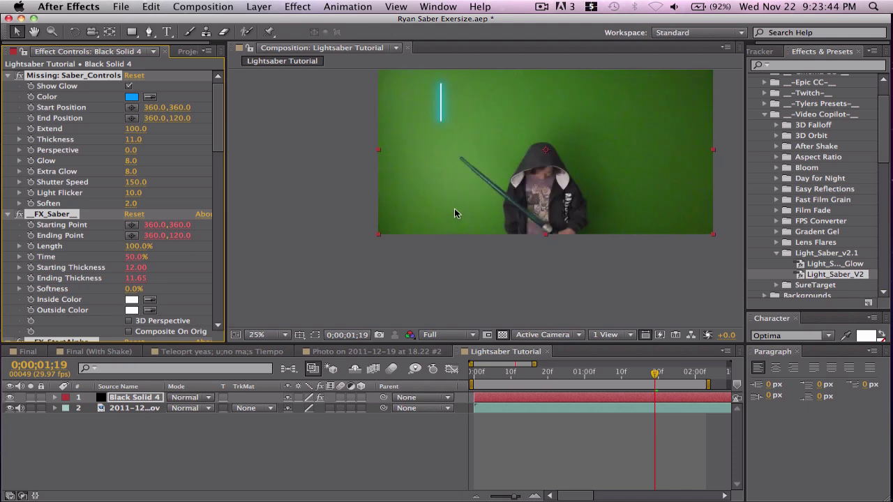
key(h)
drag(505, 146, 415, 203)
click(273, 339)
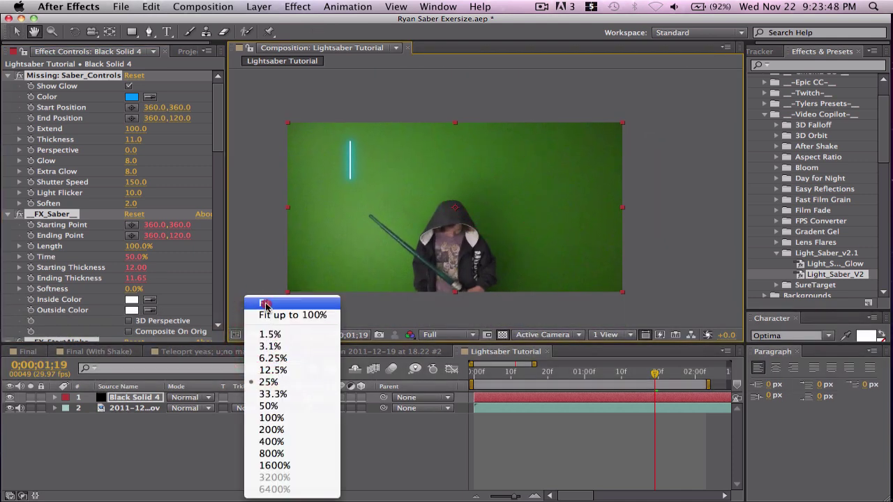
click(260, 300)
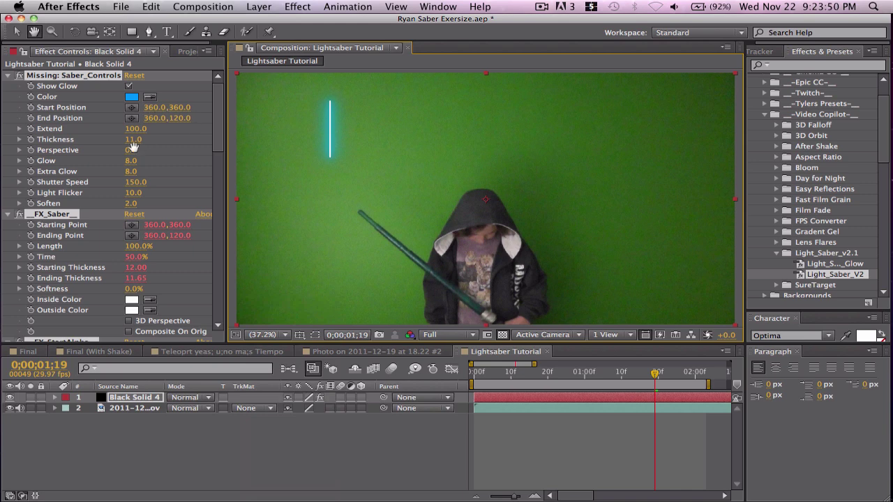
key(v)
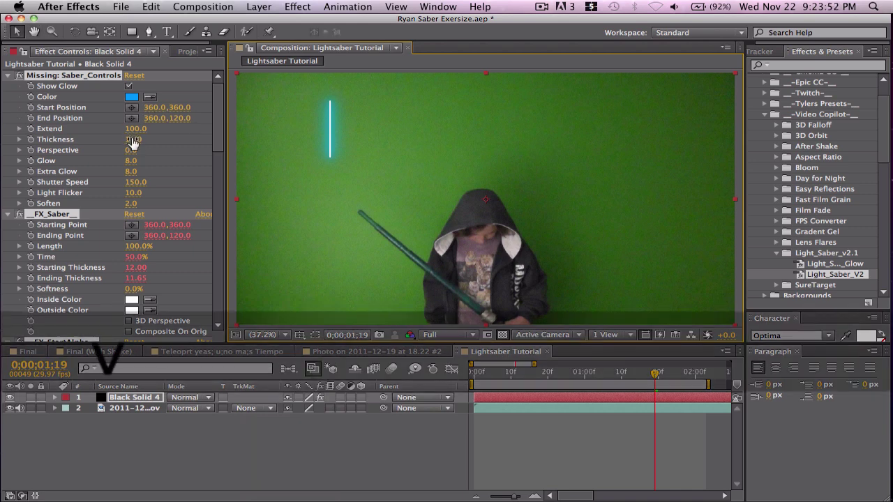
- Scrub the Saber_Controls Thickness up, then back down to about 23.1
drag(132, 143, 214, 136)
drag(327, 136, 104, 141)
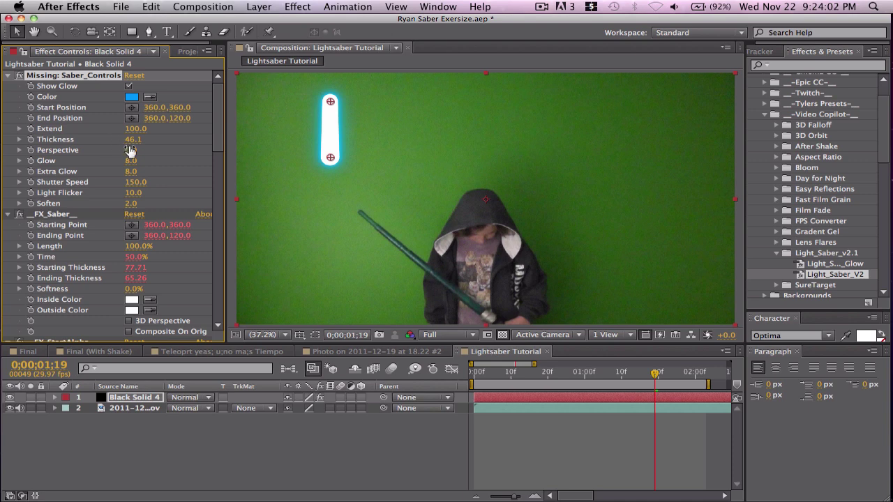
drag(132, 143, 28, 141)
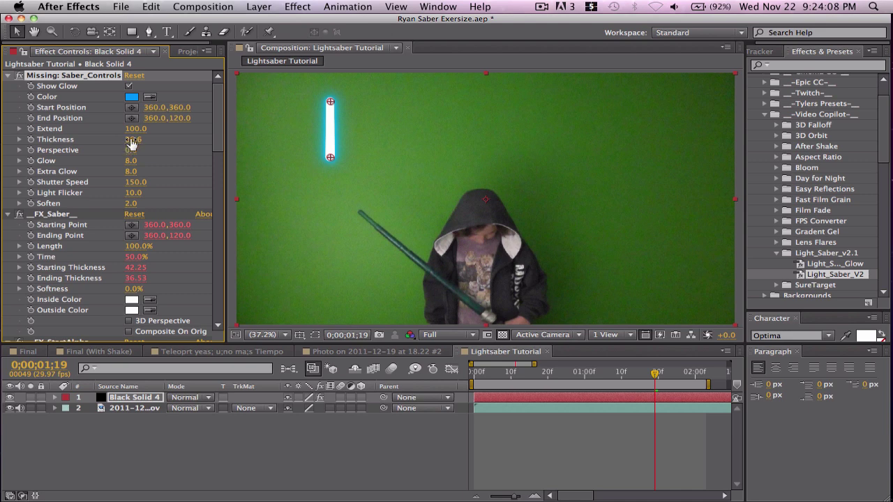
drag(123, 140, 105, 140)
- Drag the blade's Start and End Position onto the stick's hilt and tip, with Quarter preview resolution
drag(331, 159, 480, 310)
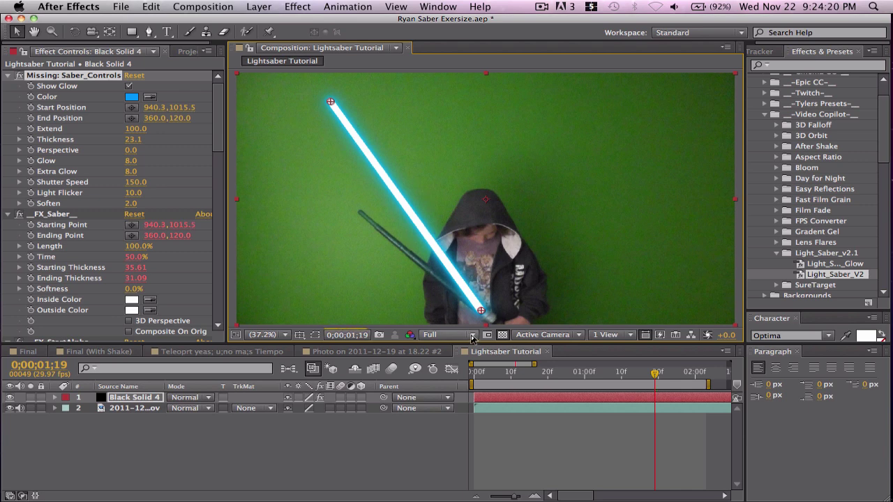
click(472, 337)
click(458, 403)
drag(332, 104, 358, 215)
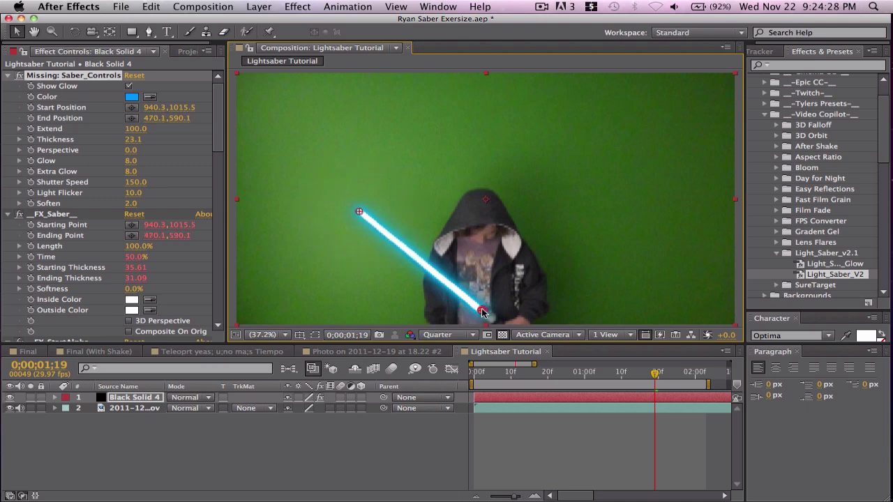
drag(483, 311, 480, 310)
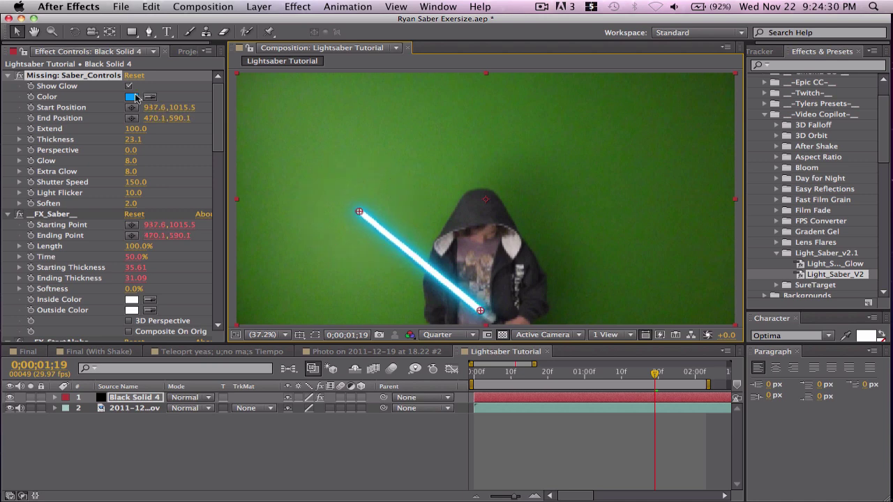
- Change the saber colour to red, then to green (00FF0C)
click(132, 97)
drag(597, 251, 594, 238)
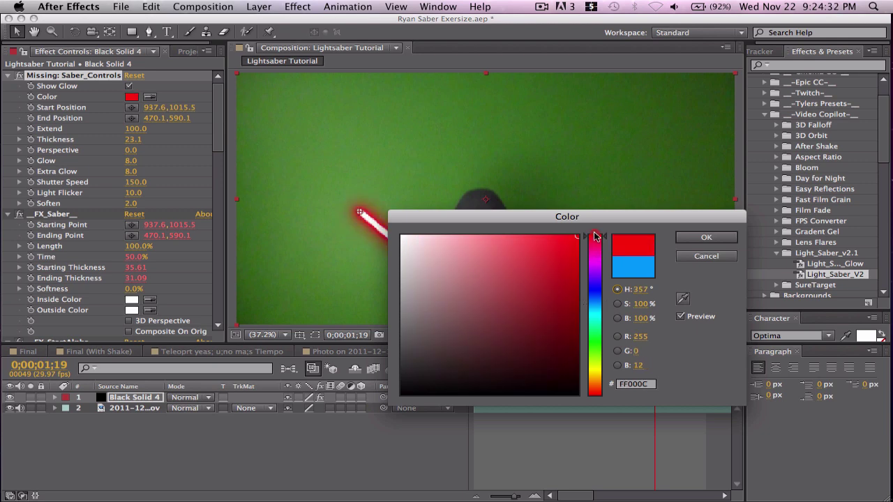
click(706, 237)
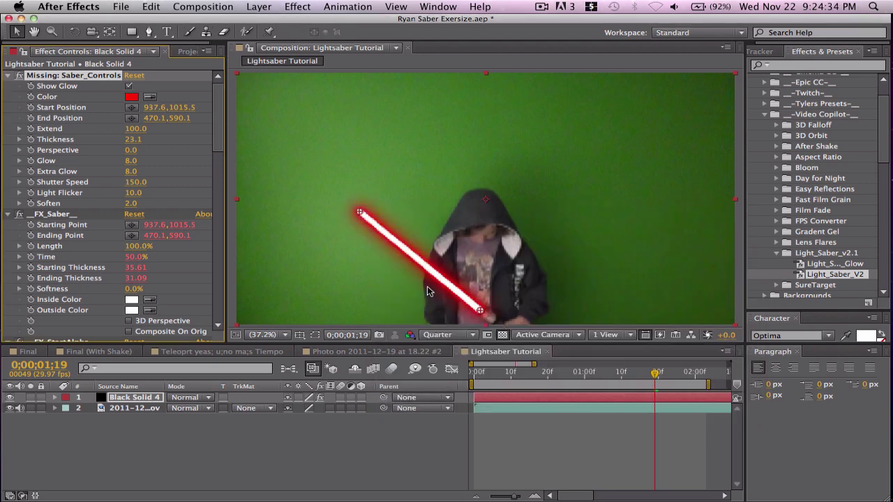
click(131, 97)
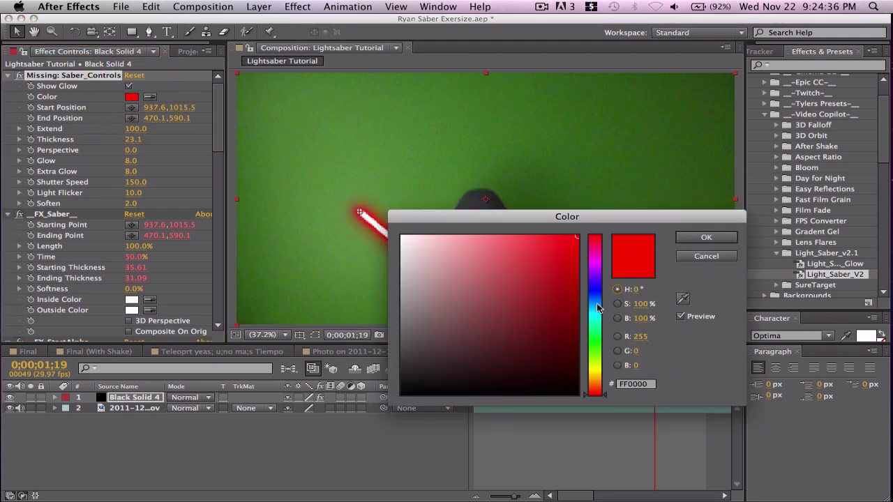
drag(597, 309, 594, 342)
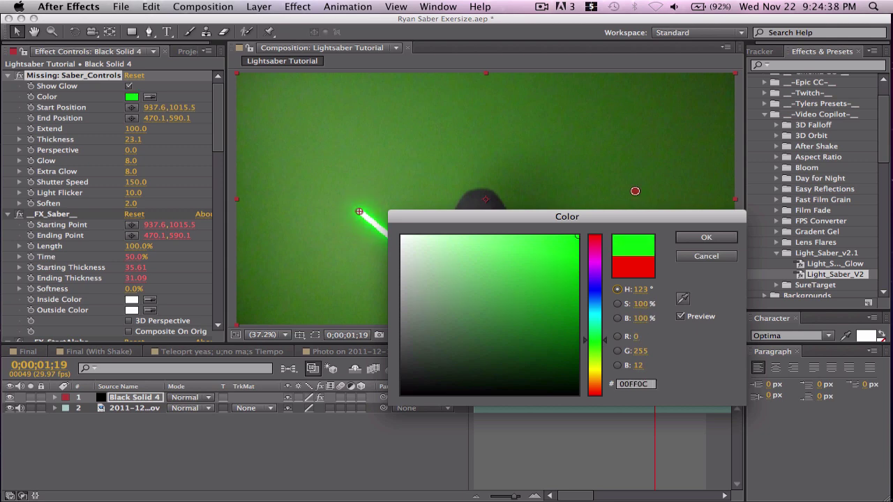
click(706, 238)
- Return the timeline to the first frame
click(572, 443)
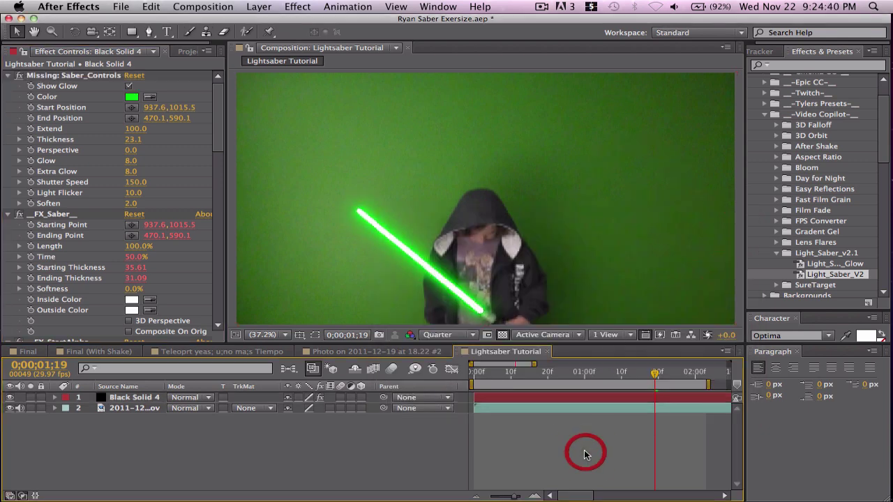
mouse_move(526, 377)
mouse_down()
mouse_move(488, 377)
mouse_move(535, 378)
mouse_up()
key(Home)
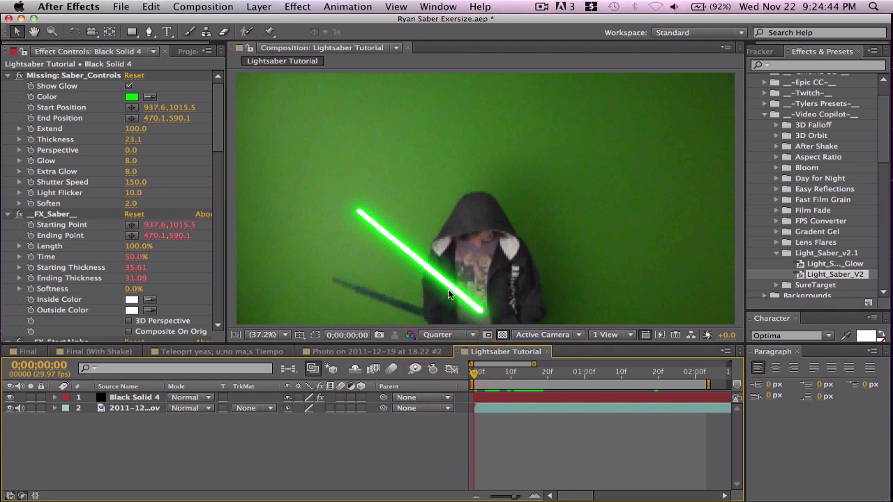
- On frame 0, realign Black Solid 4's blade End and Start points with the lowered stick
click(147, 399)
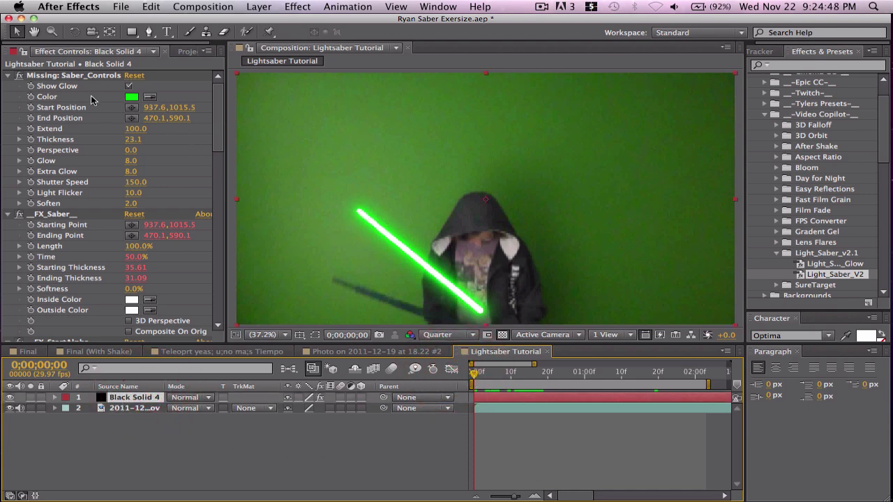
click(74, 75)
click(358, 216)
drag(359, 215, 334, 281)
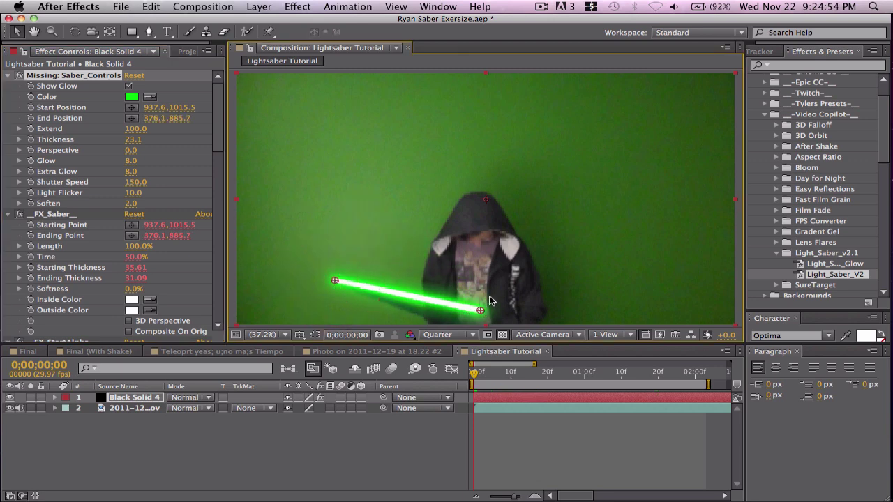
key(h)
drag(494, 300, 486, 278)
key(v)
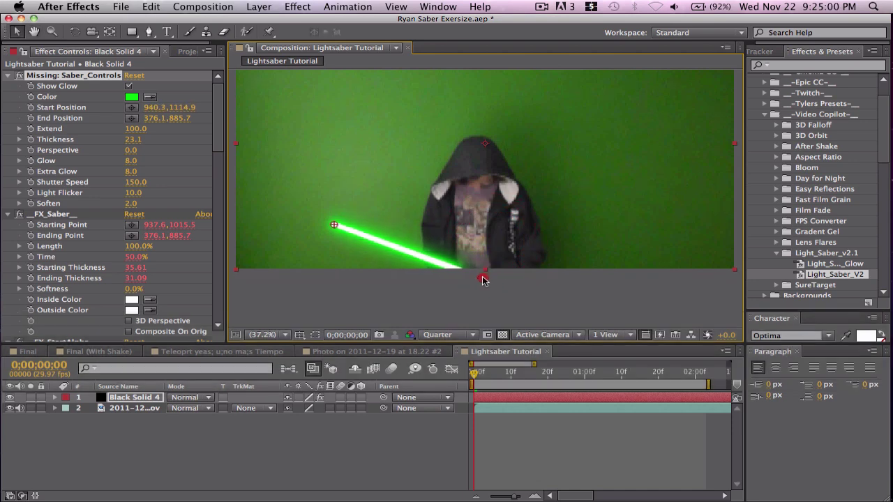
drag(481, 277, 478, 279)
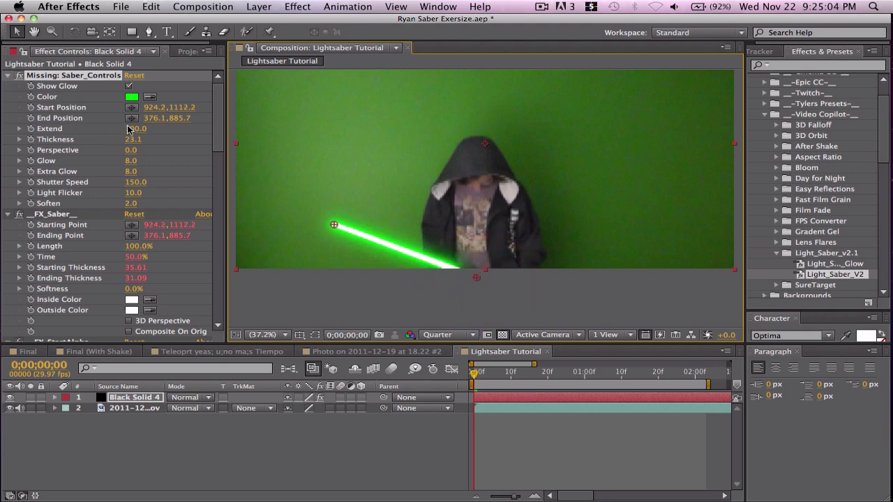
- Set Start Position and End Position keyframes at frame 0
click(30, 107)
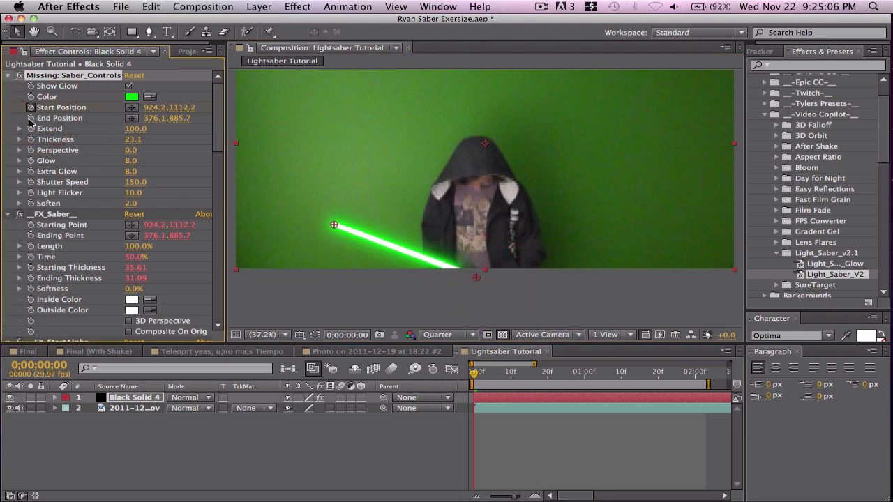
click(31, 118)
click(479, 378)
- On frame 1, reposition the blade's start point on the hilt and end point on the stick
click(534, 496)
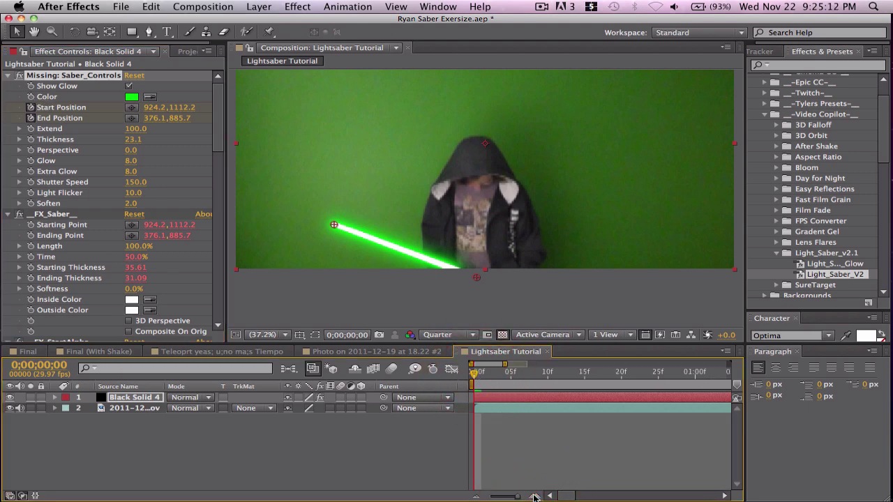
drag(473, 376, 481, 376)
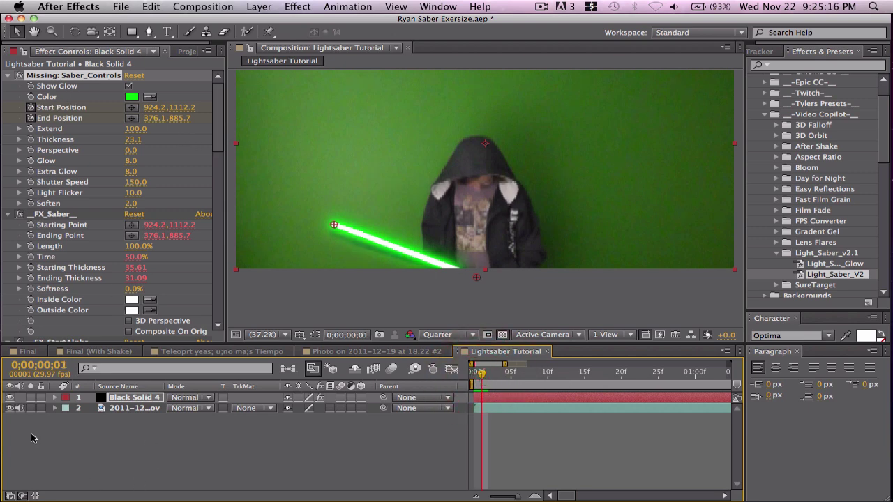
click(9, 397)
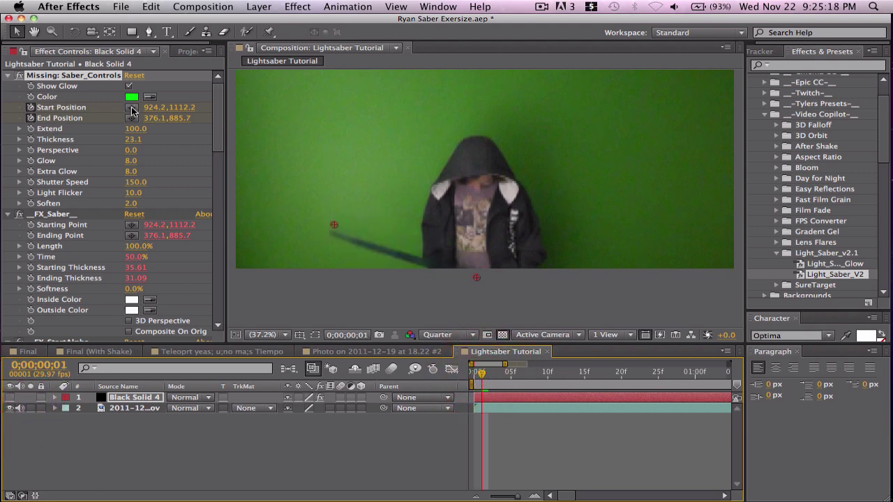
click(132, 109)
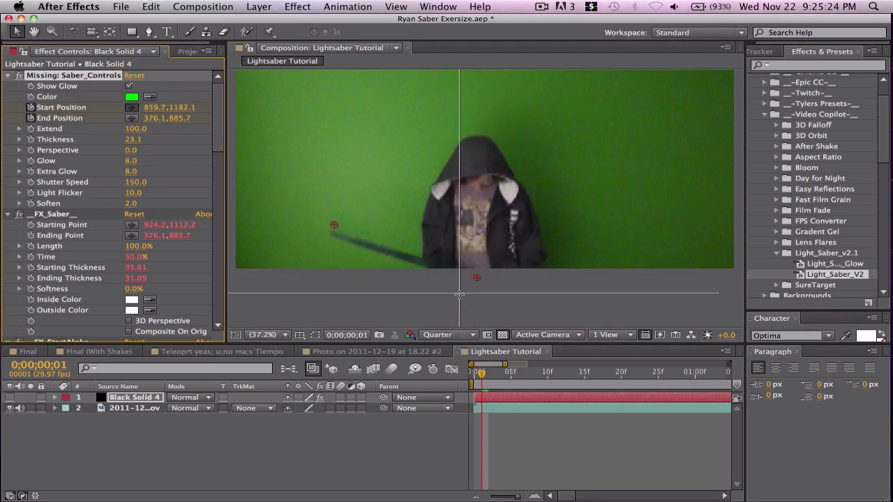
click(401, 299)
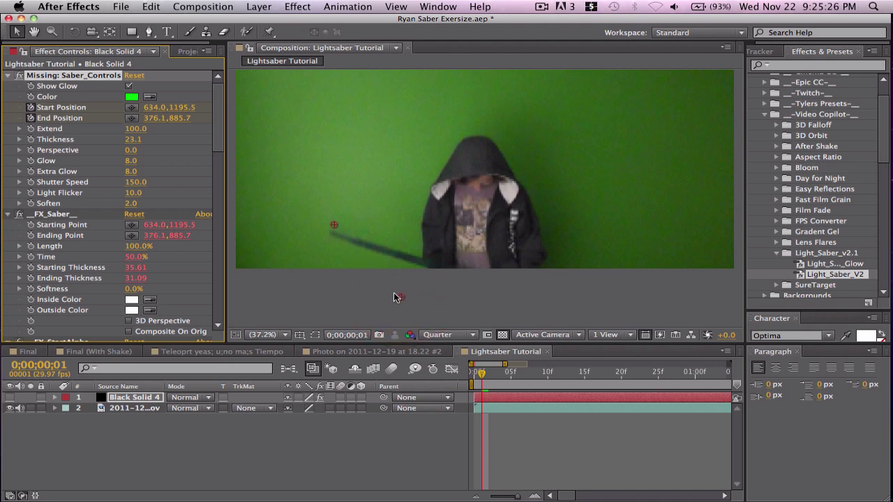
drag(335, 225, 333, 233)
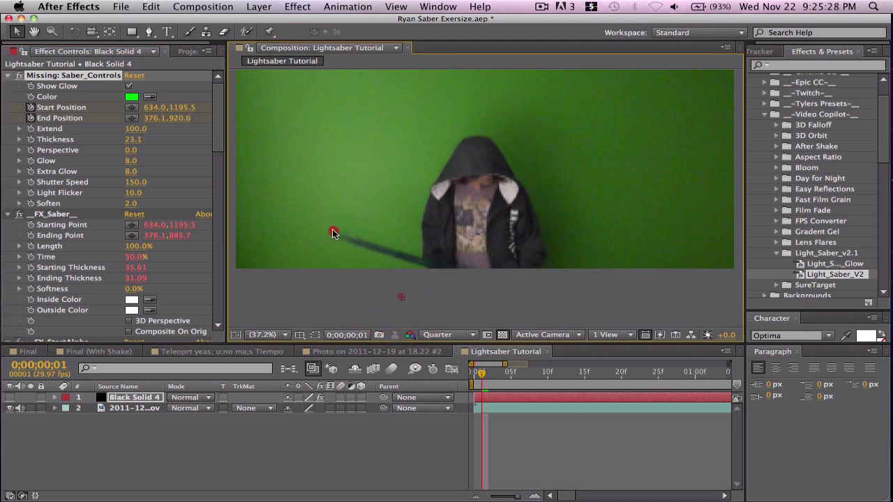
click(445, 290)
click(82, 75)
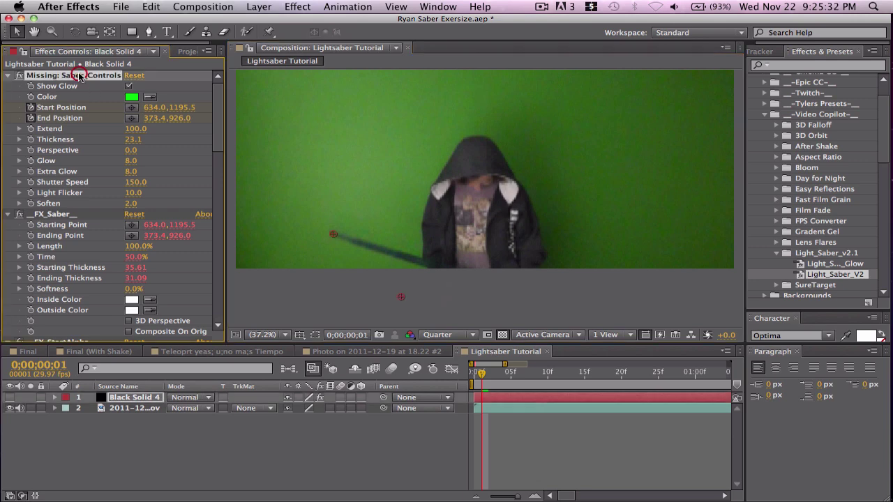
drag(404, 299, 476, 283)
- On frames 2 and 3, drag the blade's start and end points to follow the prop
click(488, 373)
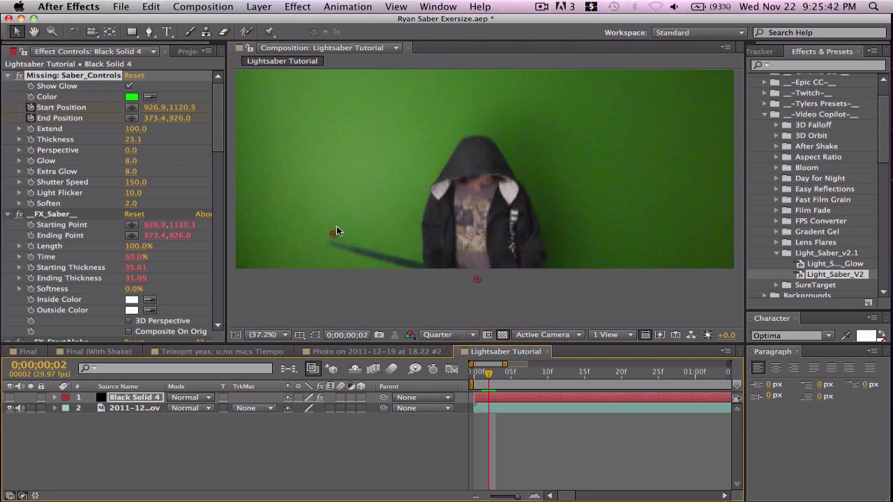
drag(336, 235, 331, 243)
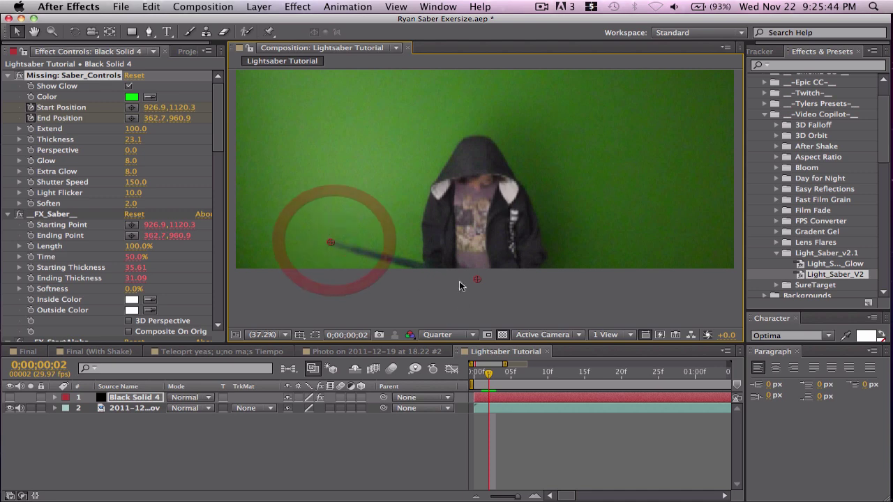
mouse_move(477, 282)
mouse_down()
mouse_move(424, 273)
mouse_move(486, 291)
mouse_up()
drag(490, 375, 498, 377)
drag(330, 243, 331, 260)
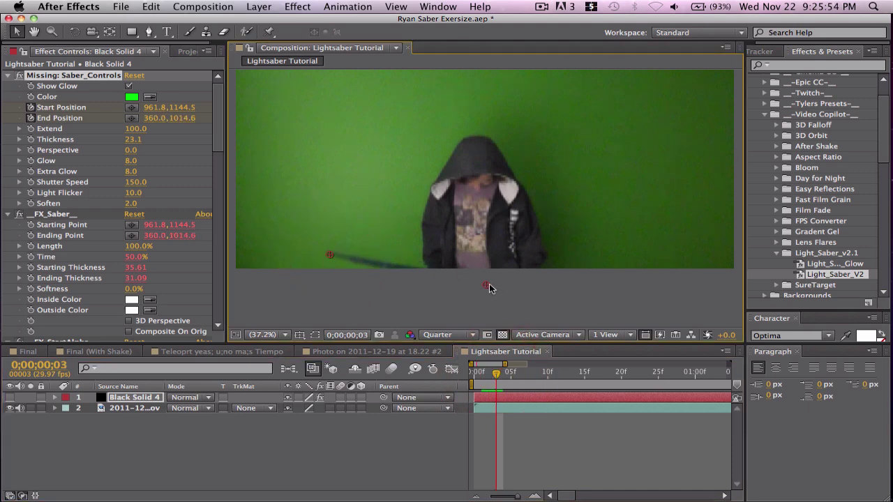
- Change the saber blade colour from green to blue and make the saber layer visible again
click(133, 97)
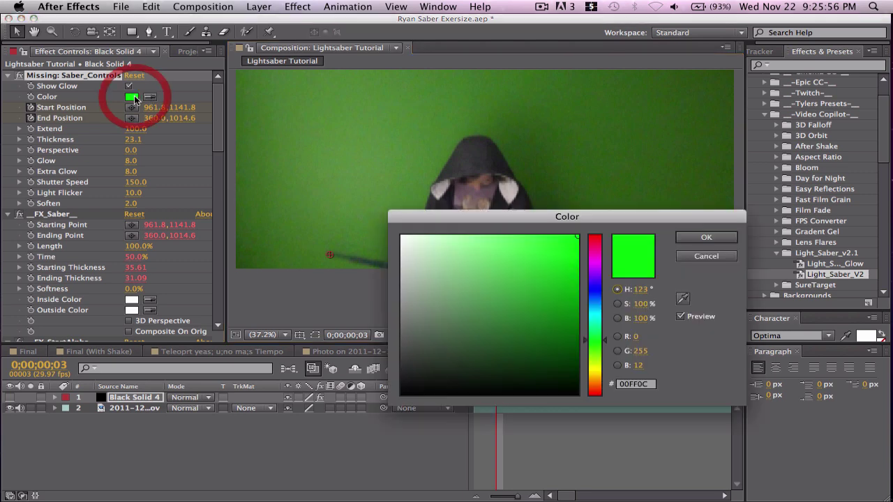
drag(595, 305, 594, 302)
click(706, 238)
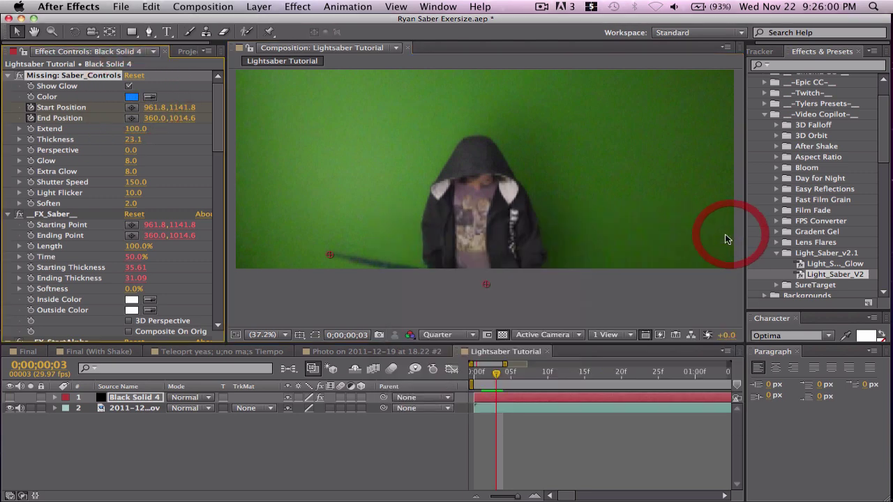
click(10, 398)
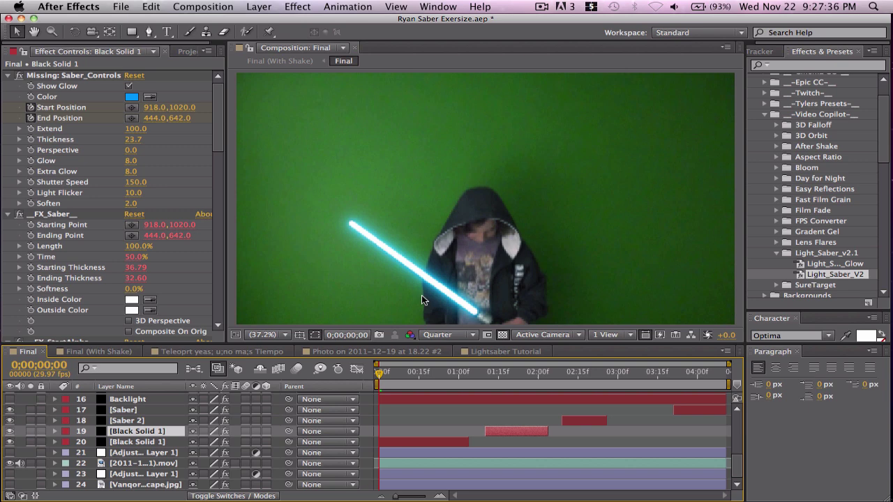
- Enable composition motion blur and turn on motion blur for saber layers 17–20
click(296, 371)
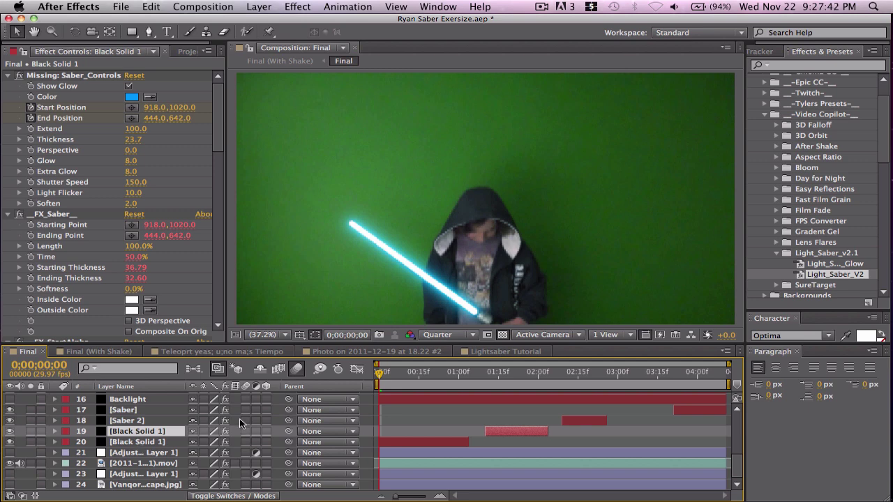
drag(245, 410, 245, 445)
click(245, 444)
- At frame 27, toggle motion blur on layers 19–20 to compare, leaving it enabled
drag(425, 374, 450, 376)
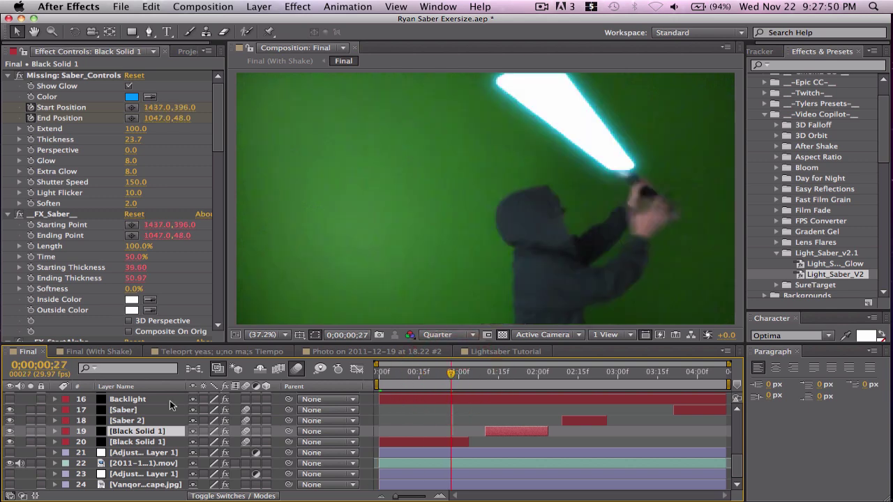
click(244, 431)
click(246, 437)
click(245, 442)
click(244, 443)
click(245, 442)
click(245, 443)
scroll(139, 421, up, 5)
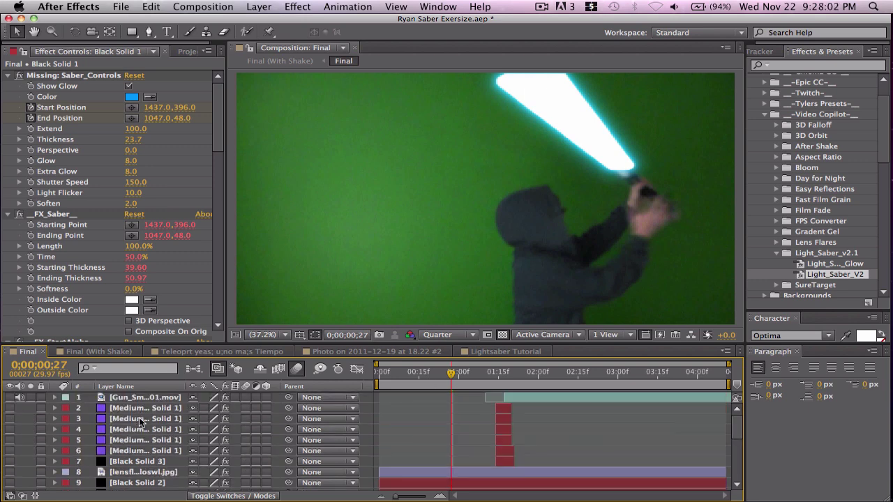
- Turn on the glow adjustment layer 21
click(126, 398)
scroll(131, 419, down, 5)
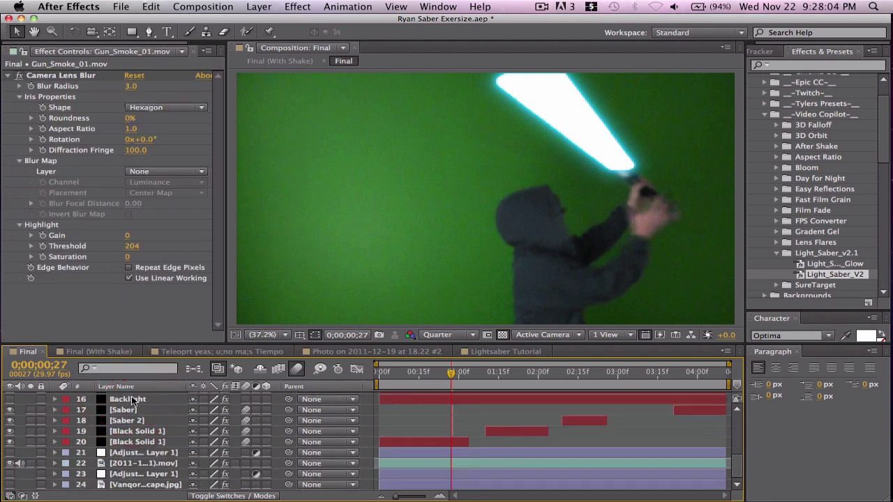
shift+click(140, 485)
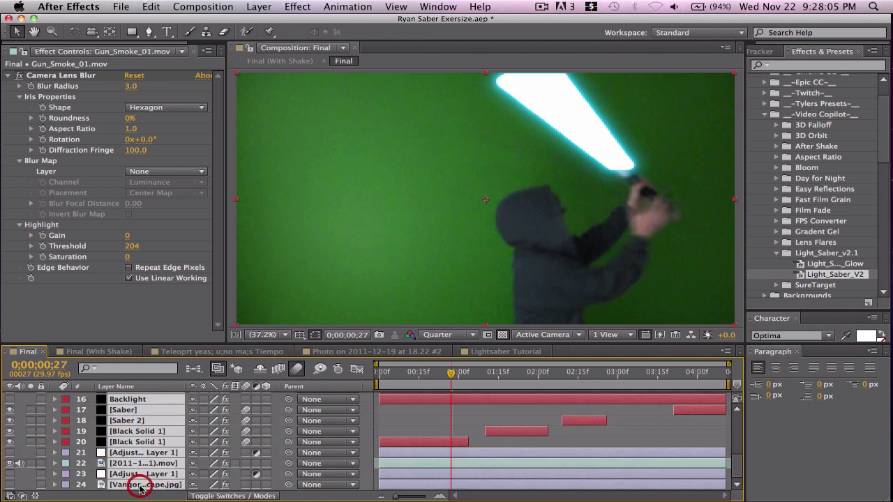
click(10, 454)
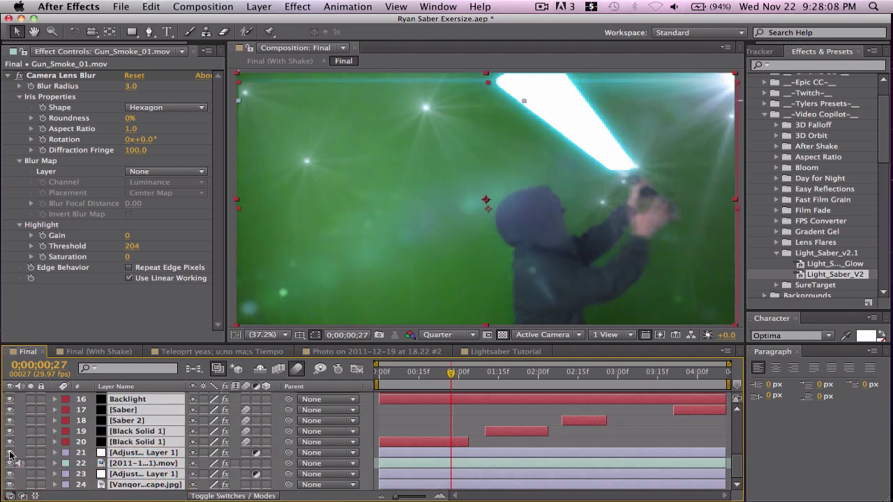
click(166, 485)
click(424, 418)
- Enable Keylight on green-screen layer 22 and scrub around 0;00;01;15 to check the key
click(157, 485)
click(136, 464)
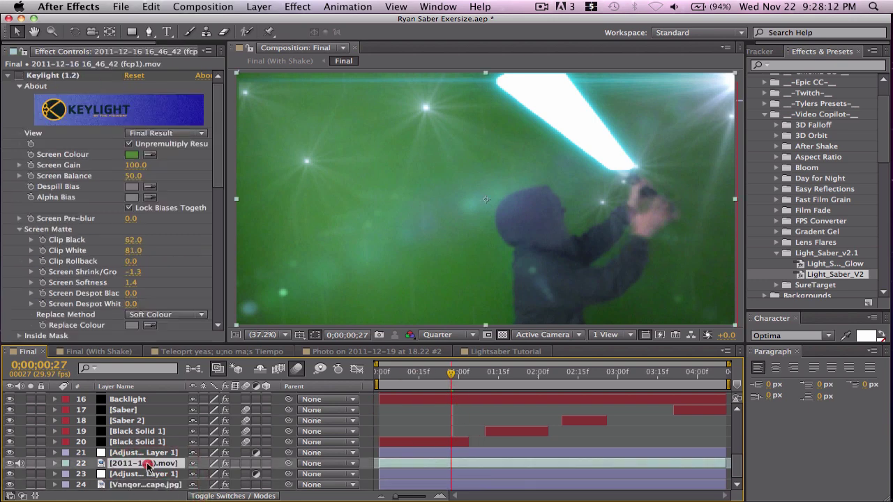
click(21, 75)
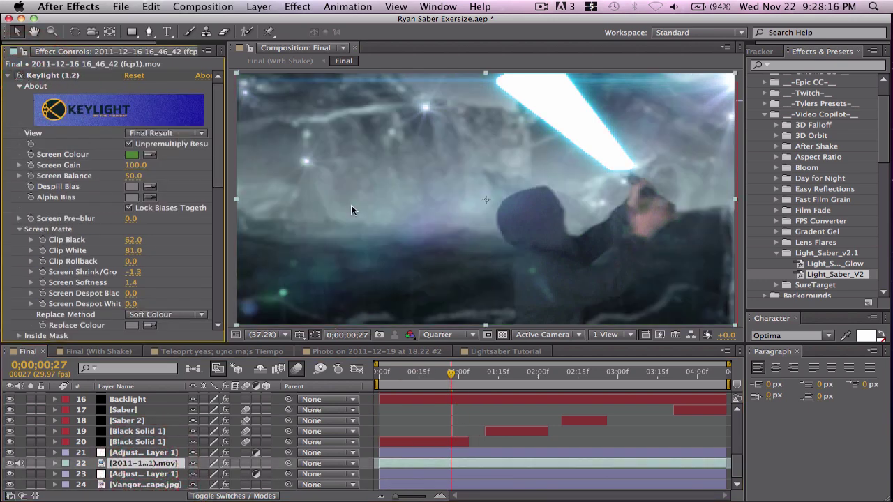
click(425, 375)
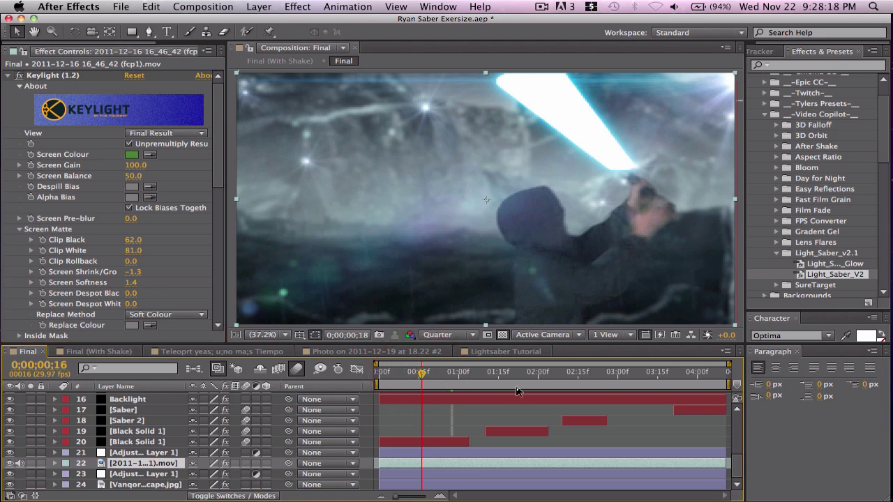
scroll(544, 410, up, 5)
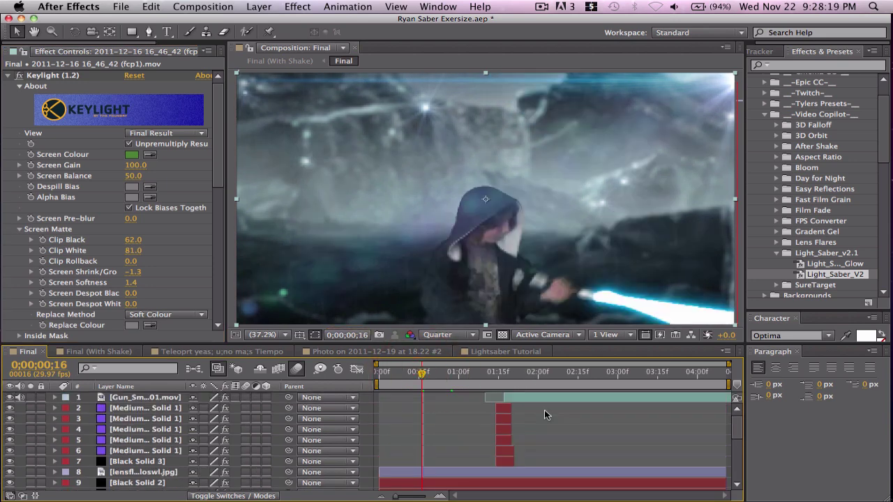
click(498, 377)
drag(498, 377, 468, 381)
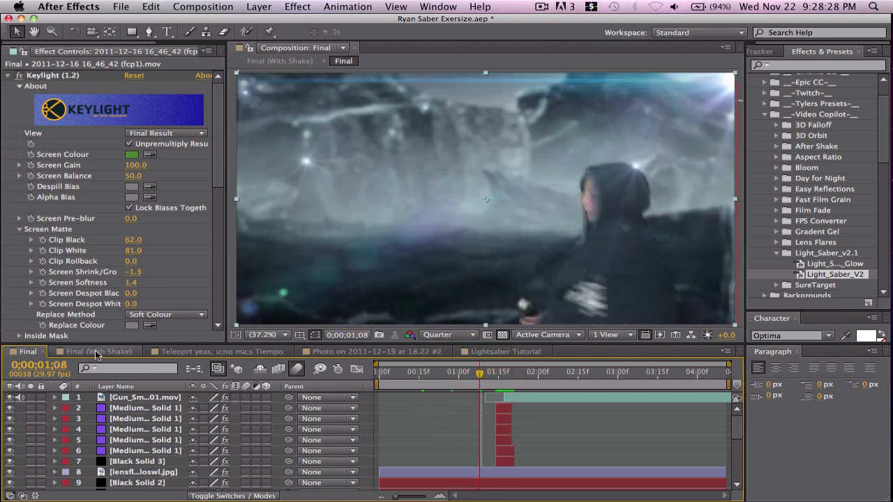
- Switch to the Final (With Shake) comp, rewind to the first frame, and play a Quarter-resolution preview
click(120, 354)
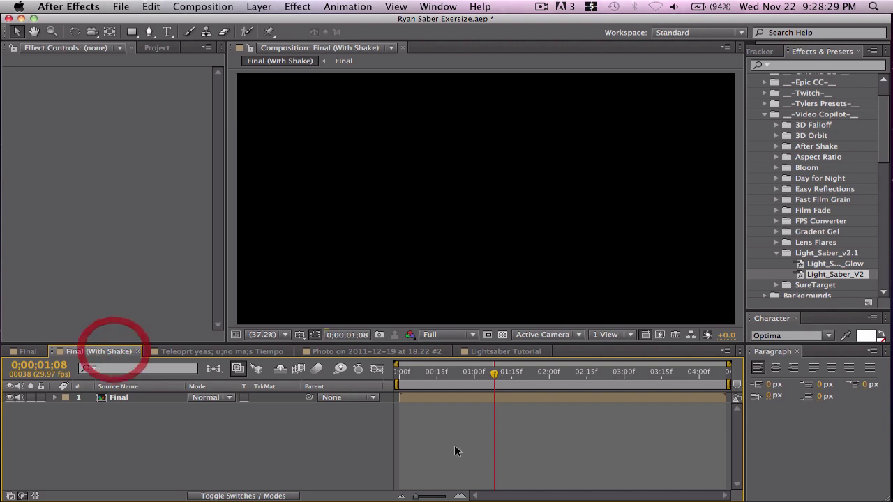
click(436, 375)
drag(433, 377, 397, 376)
click(452, 336)
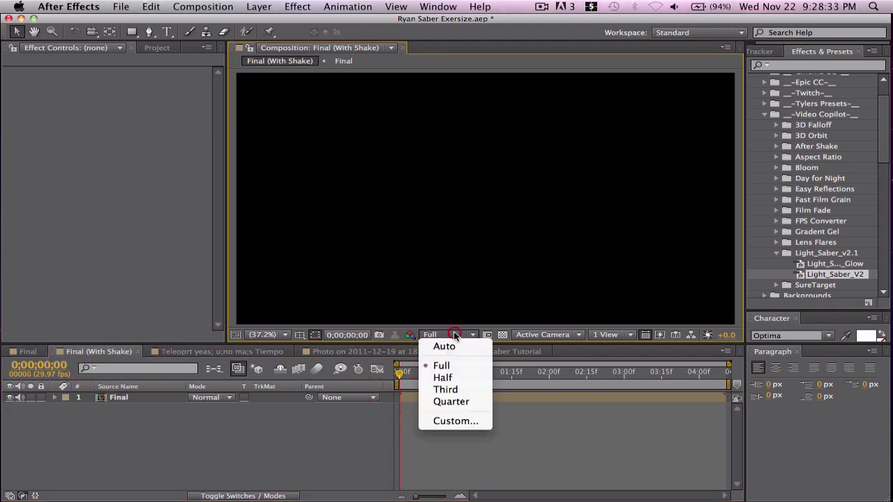
click(443, 404)
key(space)
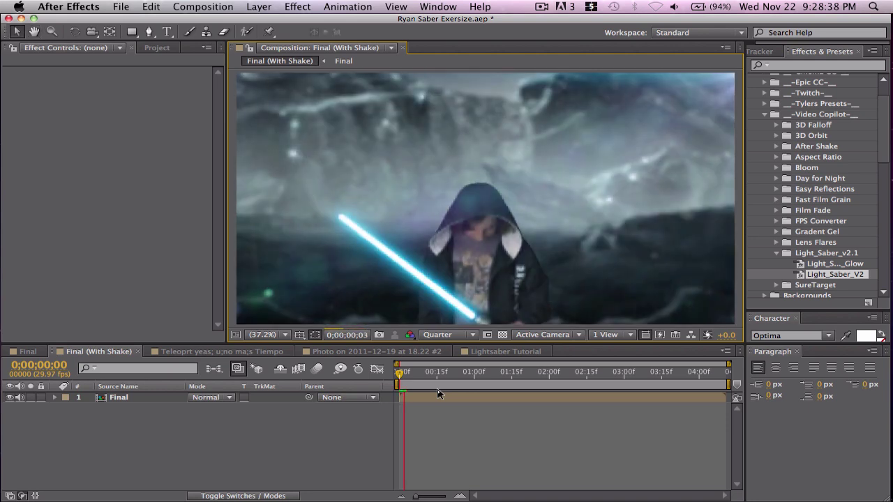
- Expand the Final layer's shake controls to show Speed 1.00, Amount 50.00, Rotation 10.00 and FX_Motion Tile
click(120, 398)
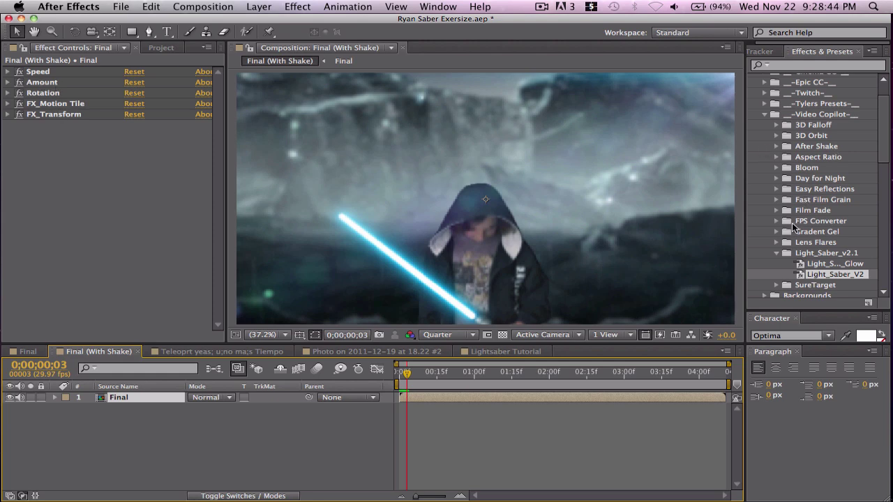
click(777, 147)
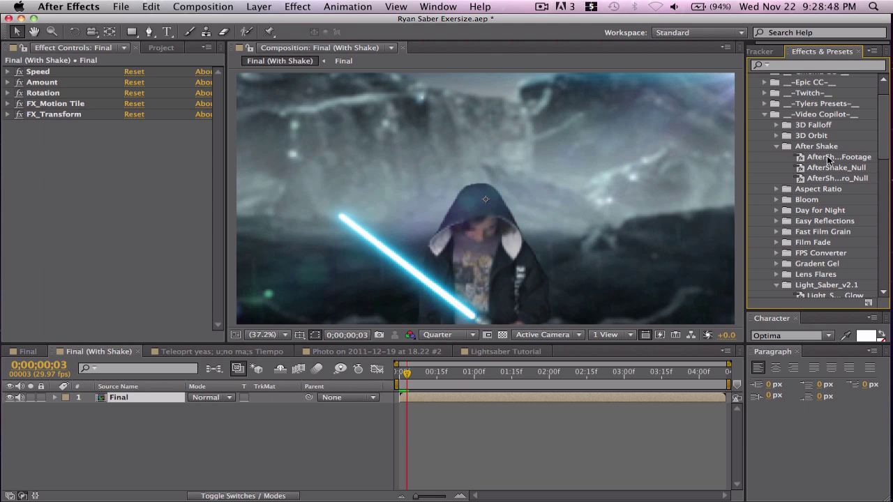
click(7, 71)
click(8, 94)
click(7, 114)
click(7, 136)
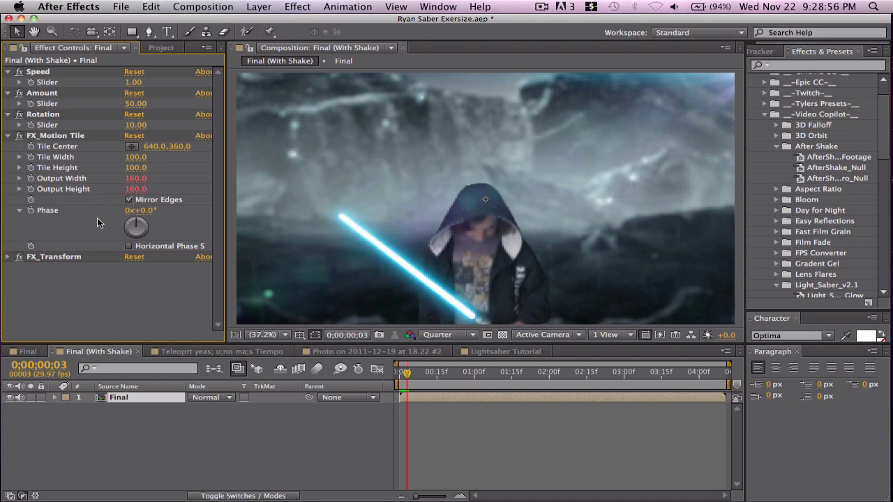
- Check the FX_Transform settings, then collapse all the shake effect properties again
click(8, 257)
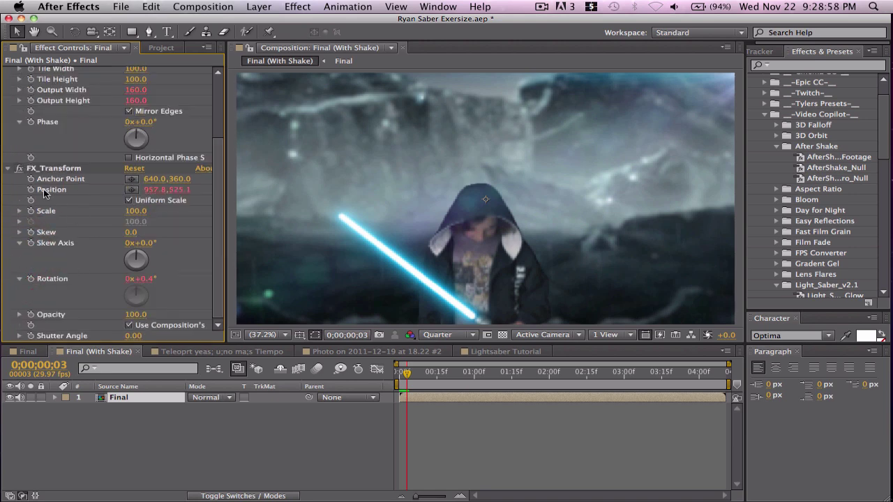
click(10, 167)
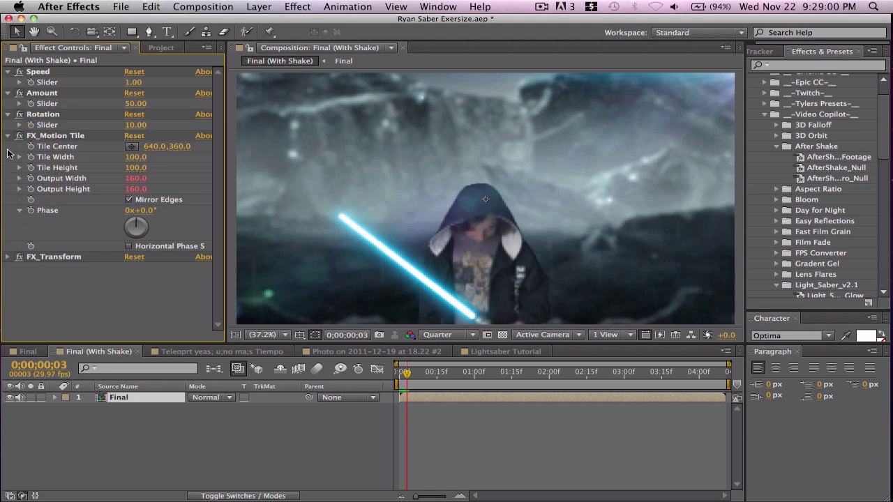
click(9, 135)
click(8, 115)
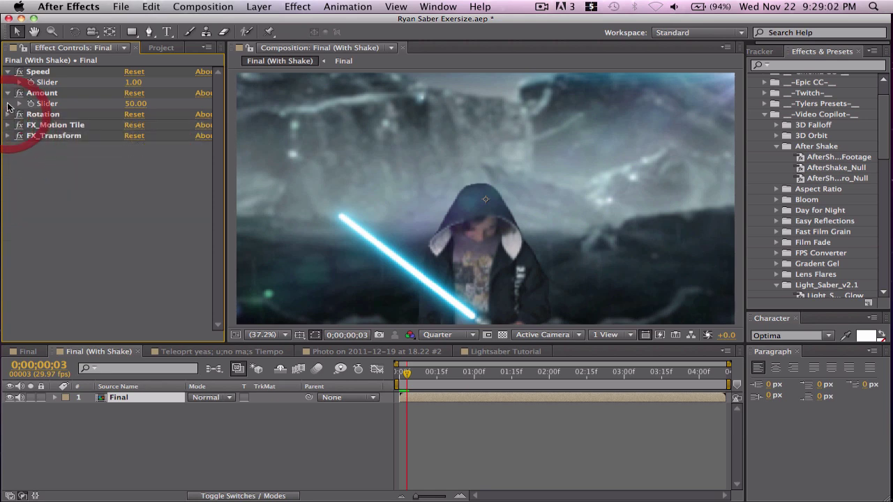
click(7, 94)
click(9, 72)
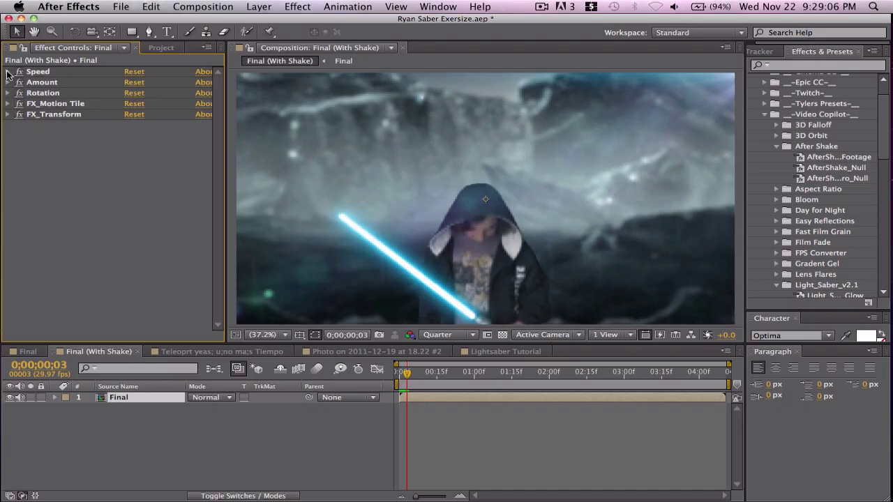